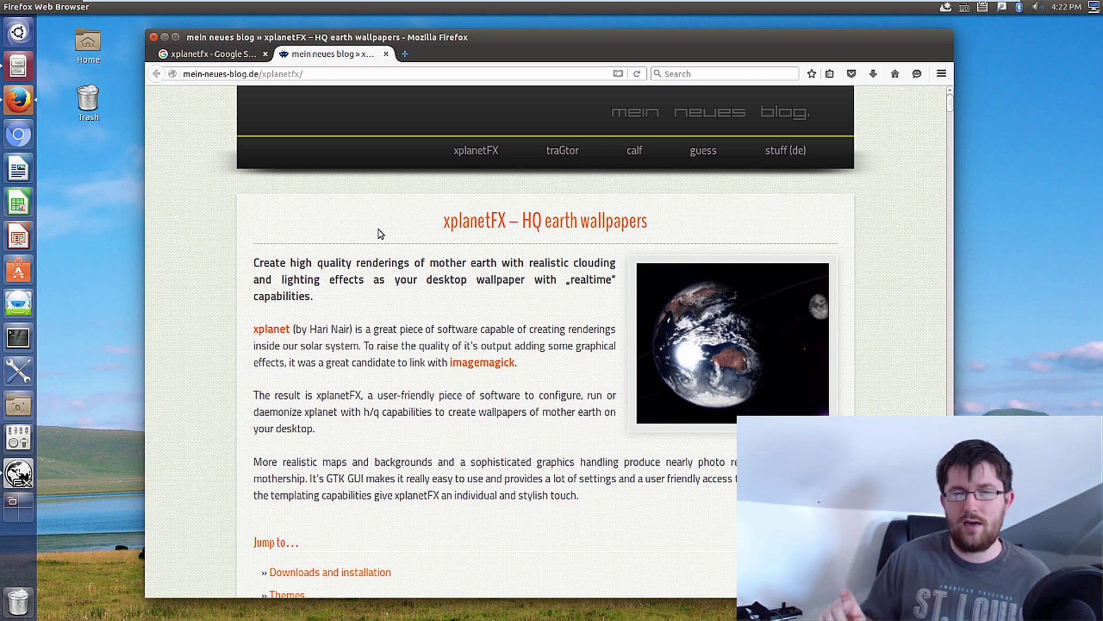
Read through the xplanetFX web page, examining the feature list, concept section, package downloads and DEB installation instructions.
{"action": "scroll", "coordinate": [437, 258], "scroll_direction": "down", "scroll_amount": 15}
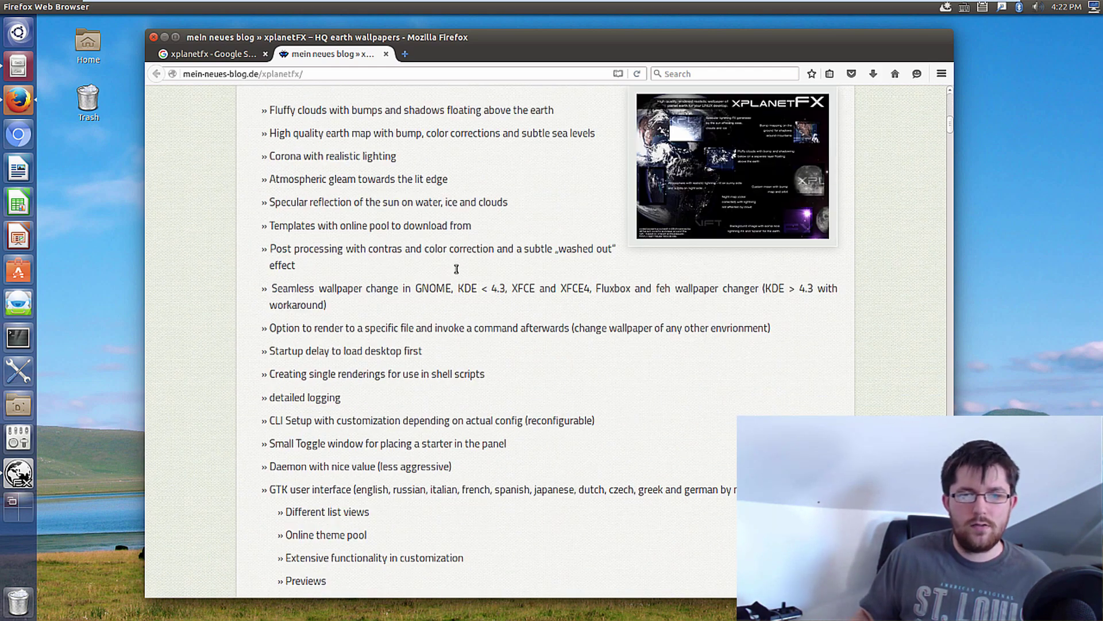
{"action": "scroll", "coordinate": [457, 272], "scroll_direction": "down", "scroll_amount": 3}
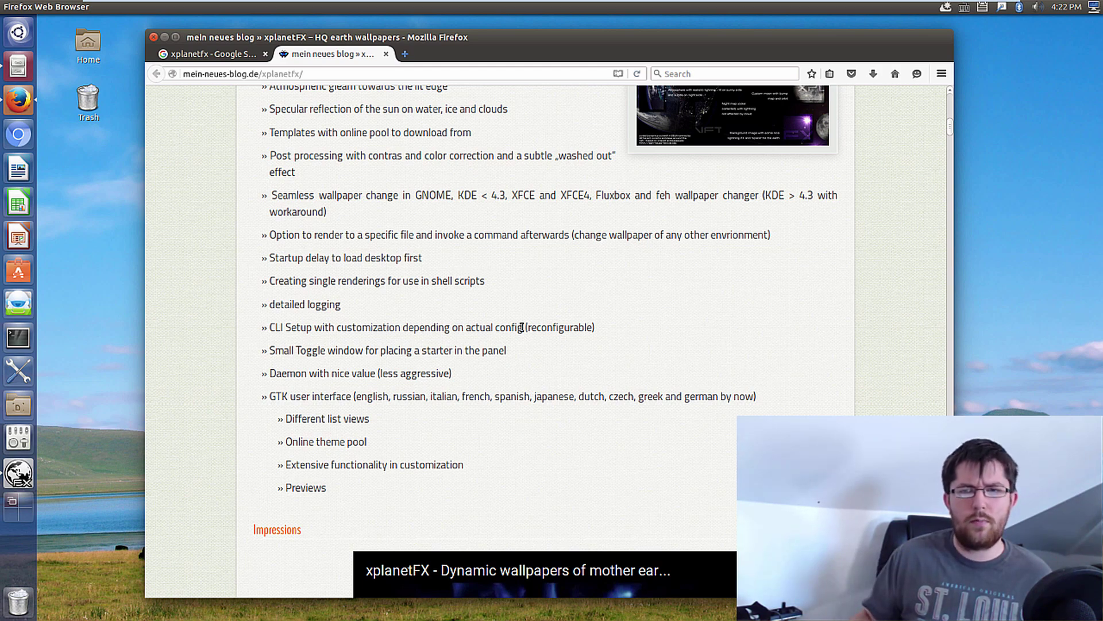
{"action": "scroll", "coordinate": [523, 330], "scroll_direction": "up", "scroll_amount": 12}
{"action": "scroll", "coordinate": [535, 339], "scroll_direction": "down", "scroll_amount": 20}
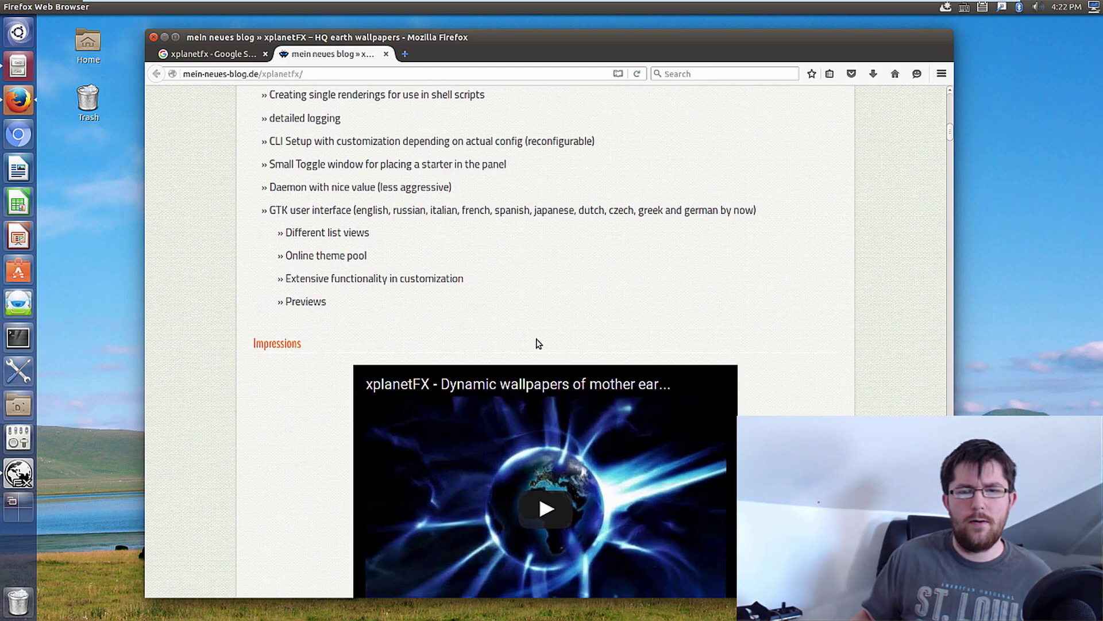
{"action": "scroll", "coordinate": [539, 343], "scroll_direction": "down", "scroll_amount": 15}
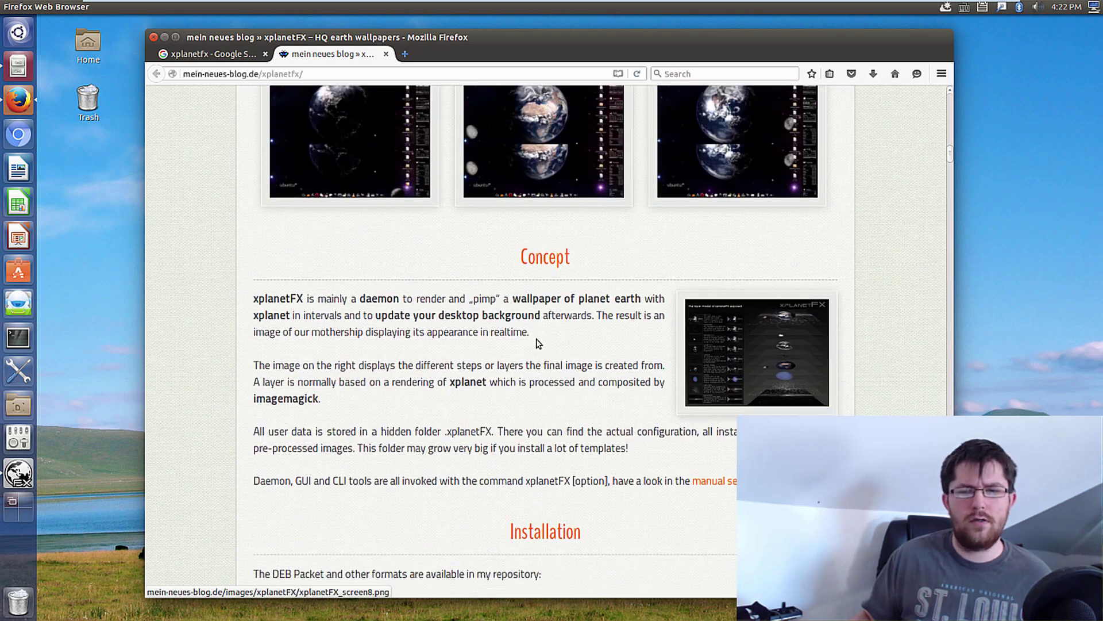
{"action": "scroll", "coordinate": [538, 343], "scroll_direction": "down", "scroll_amount": 3}
{"action": "scroll", "coordinate": [536, 343], "scroll_direction": "down", "scroll_amount": 8}
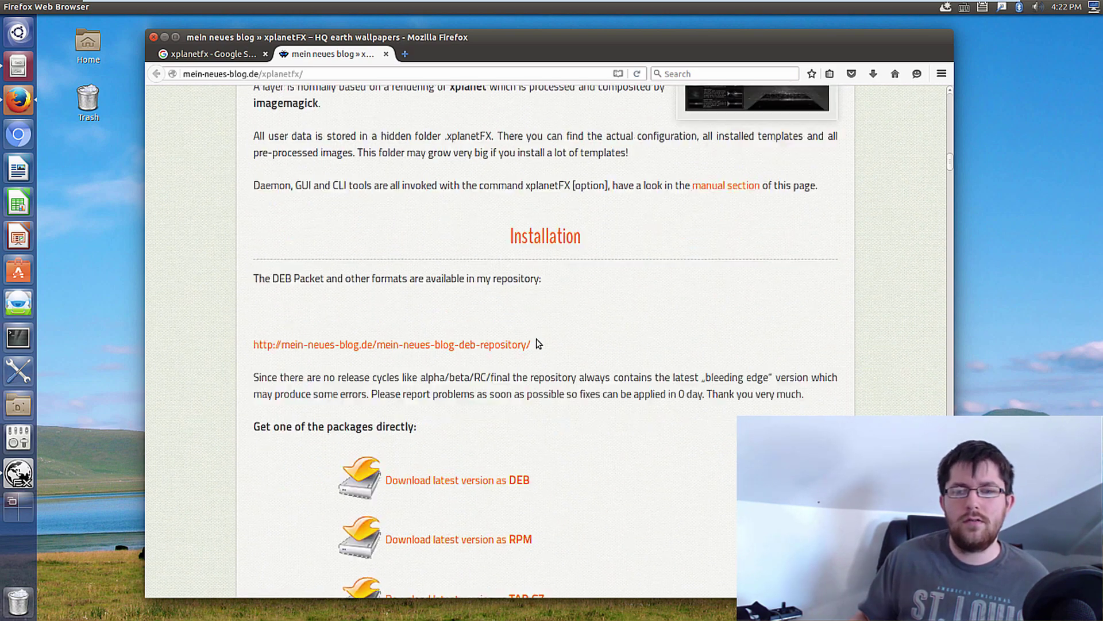
{"action": "scroll", "coordinate": [536, 343], "scroll_direction": "up", "scroll_amount": 9}
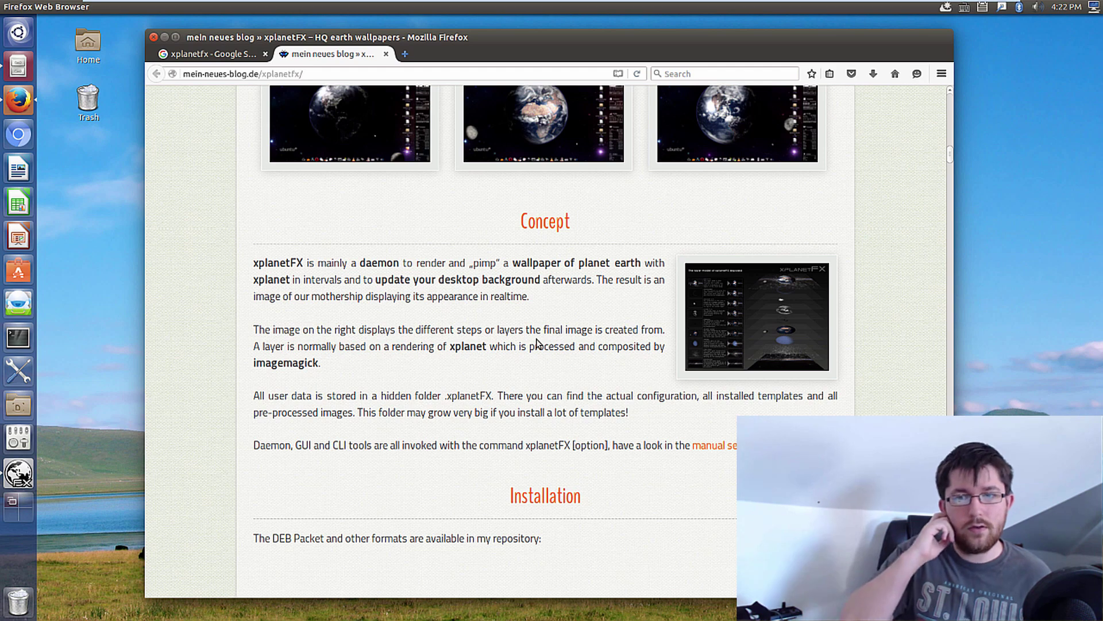
{"action": "scroll", "coordinate": [538, 344], "scroll_direction": "down", "scroll_amount": 11}
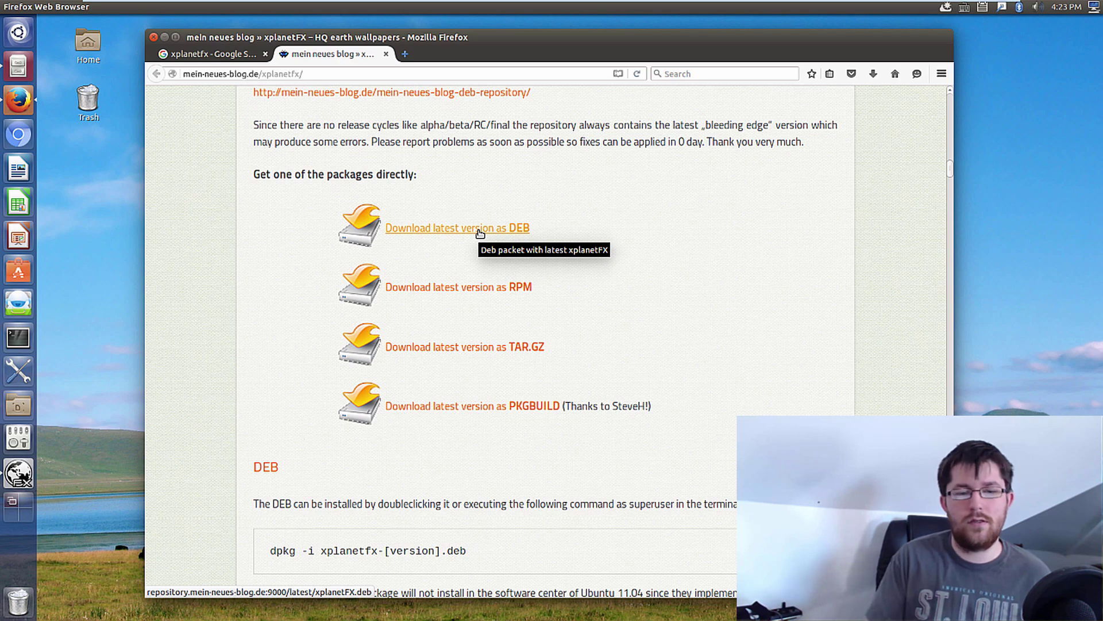
{"action": "scroll", "coordinate": [515, 246], "scroll_direction": "down", "scroll_amount": 5}
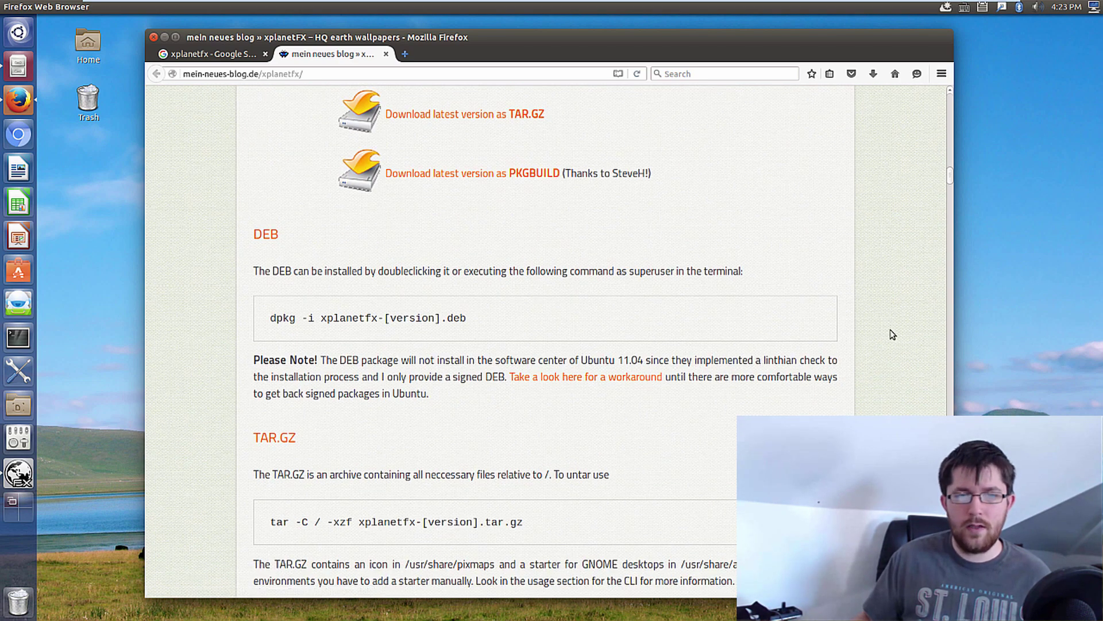
Minimize the browser, switch to xplanetFX and move its window toward the middle of the desktop.
{"action": "left_click", "coordinate": [167, 38]}
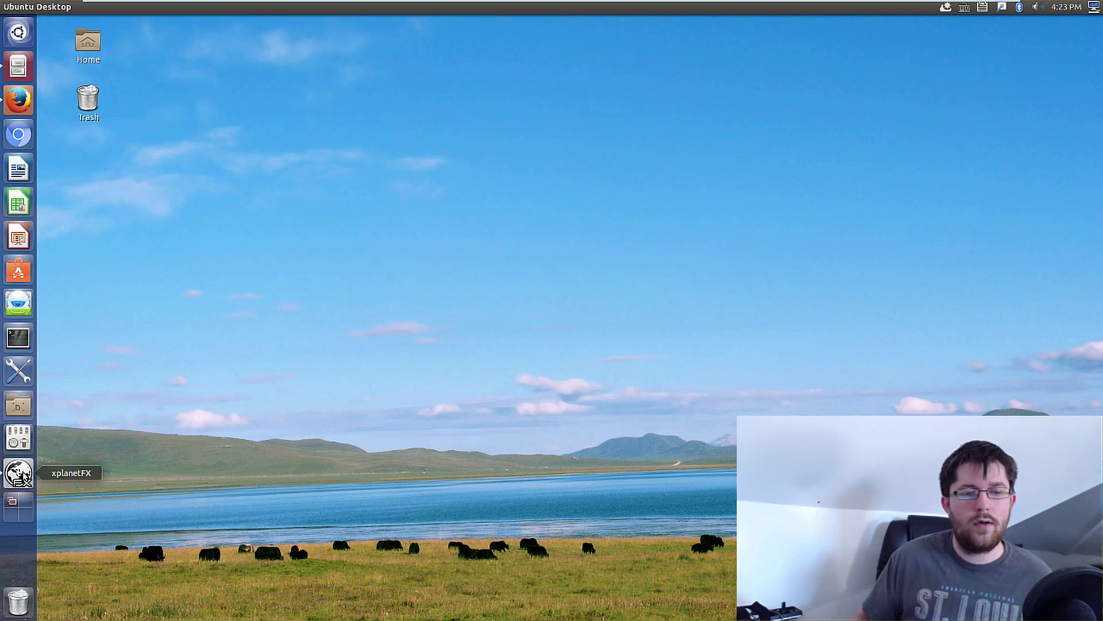
{"action": "left_click", "coordinate": [18, 472]}
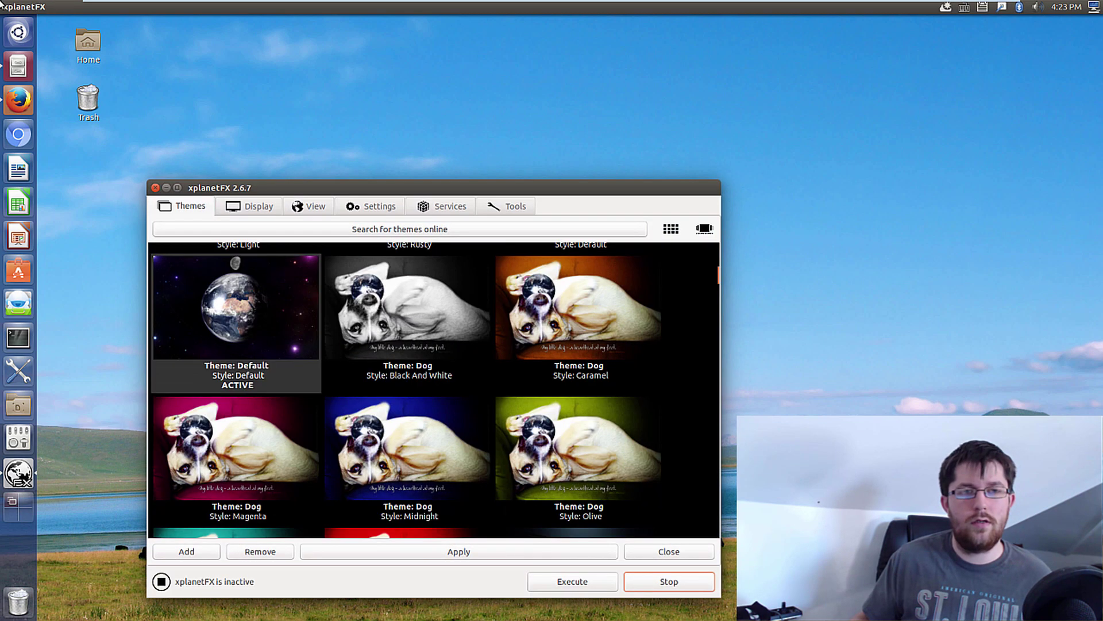
{"action": "left_click", "coordinate": [18, 32]}
{"action": "left_click", "coordinate": [862, 223]}
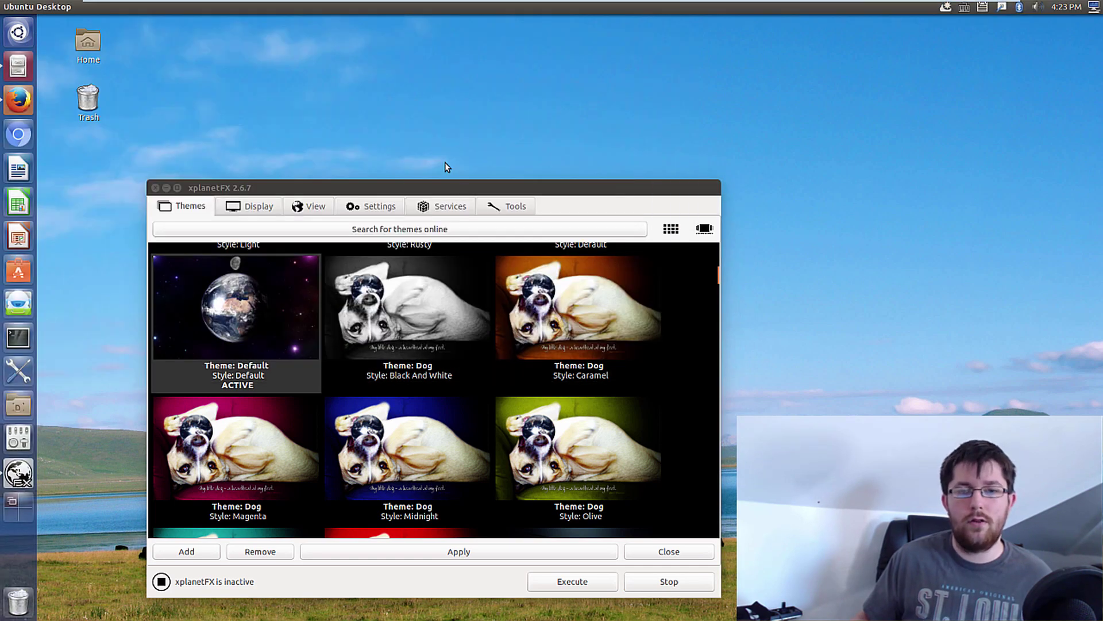
{"action": "left_click_drag", "start_coordinate": [446, 183], "coordinate": [401, 97]}
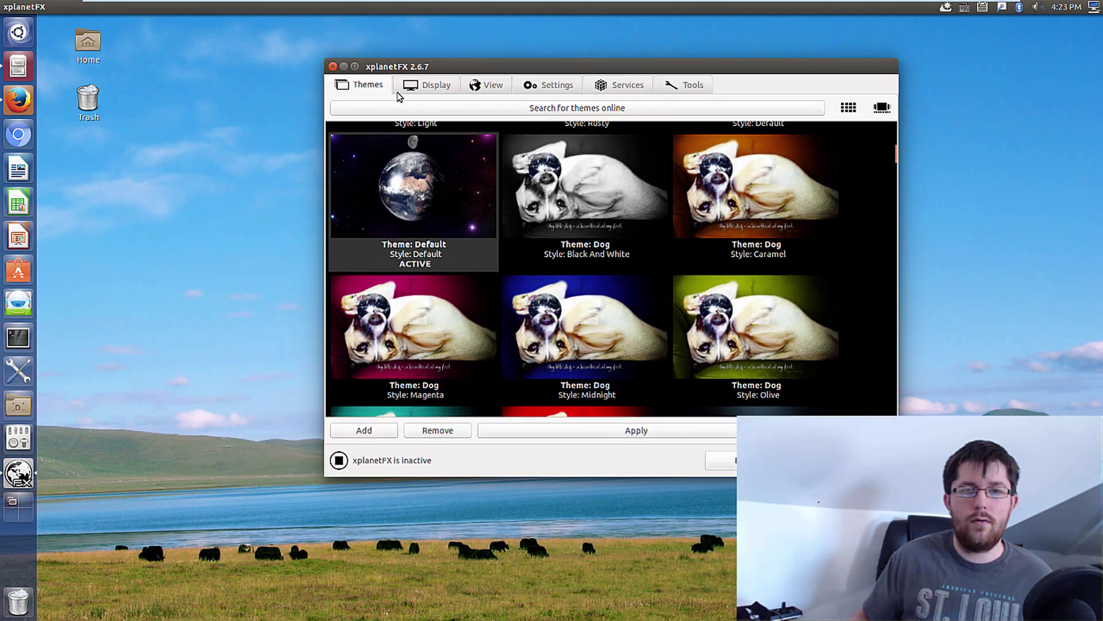
Look at the display options, execute xplanetFX with the active Default theme, and return to the theme list.
{"action": "left_click", "coordinate": [437, 89]}
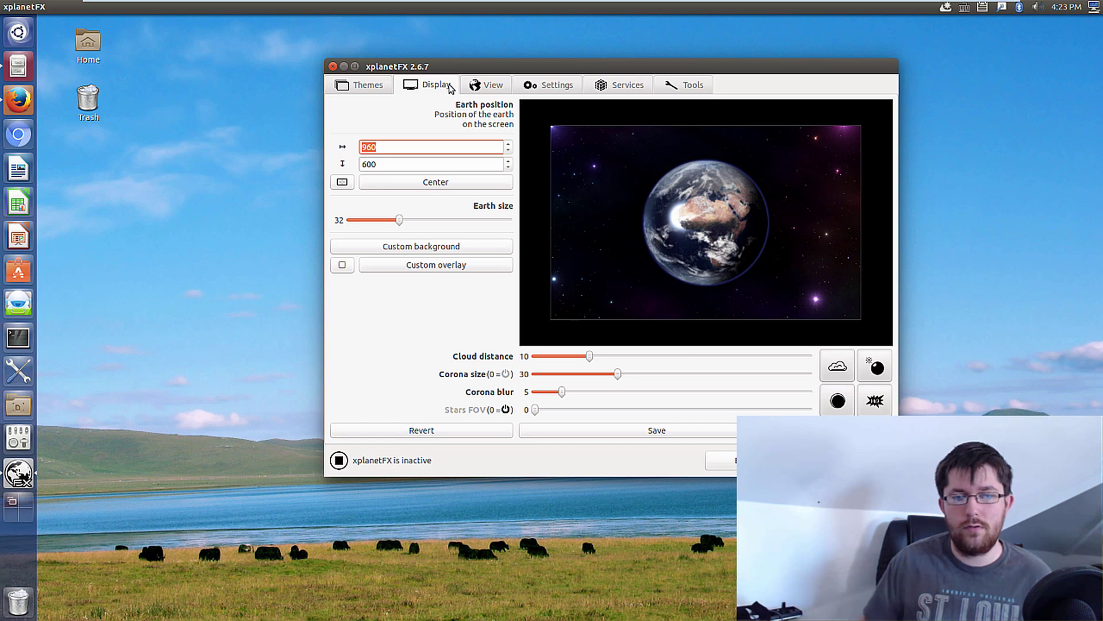
{"action": "left_click", "coordinate": [752, 460]}
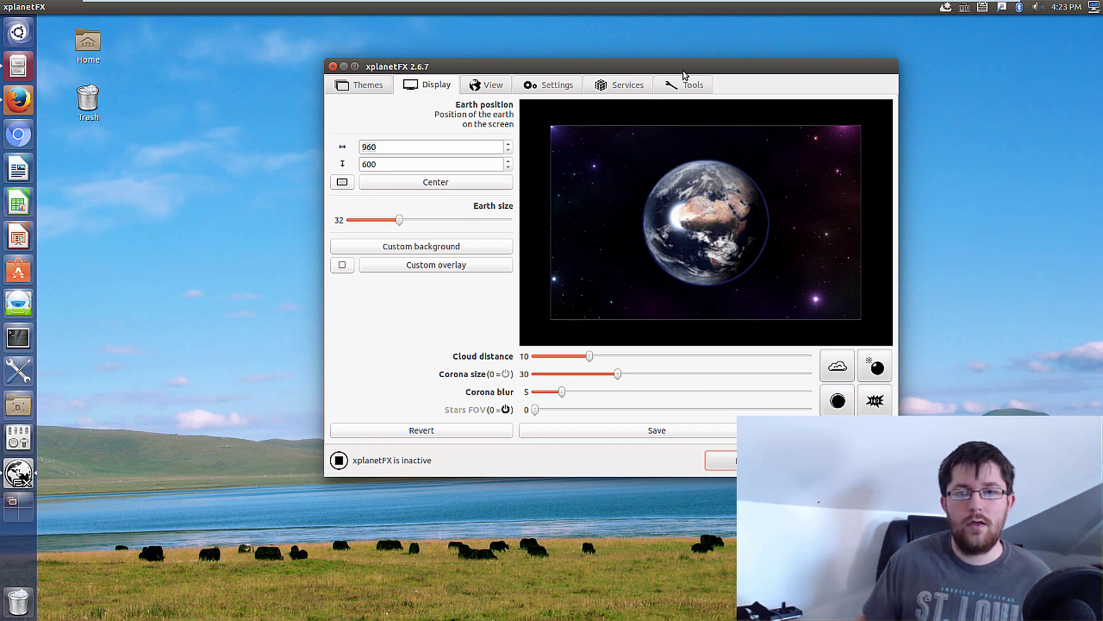
{"action": "left_click_drag", "start_coordinate": [727, 76], "coordinate": [545, 177]}
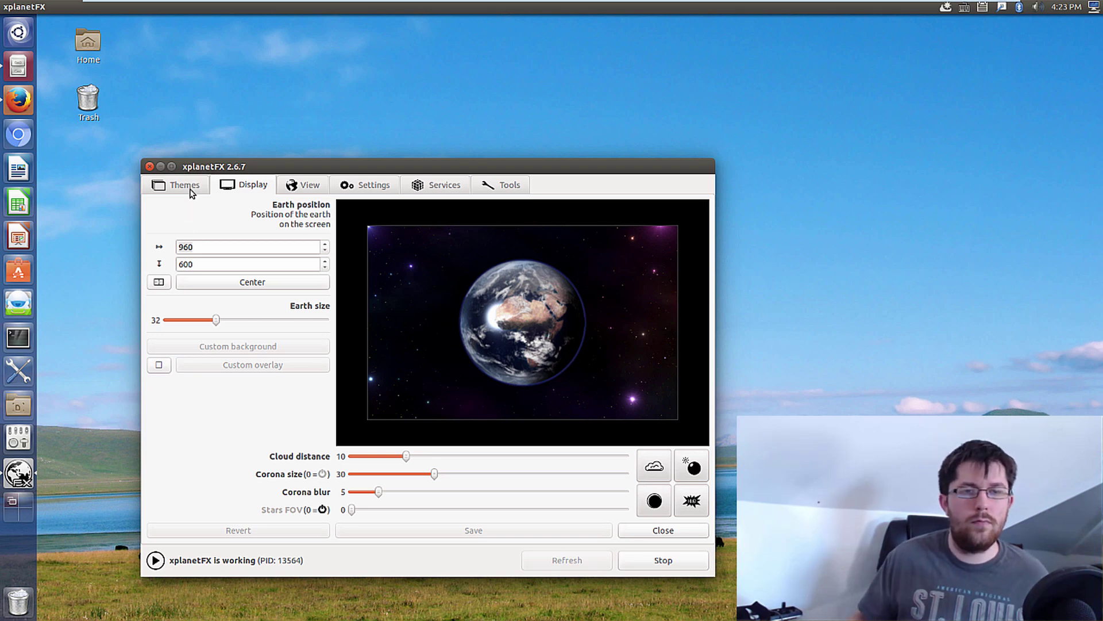
{"action": "left_click", "coordinate": [189, 188]}
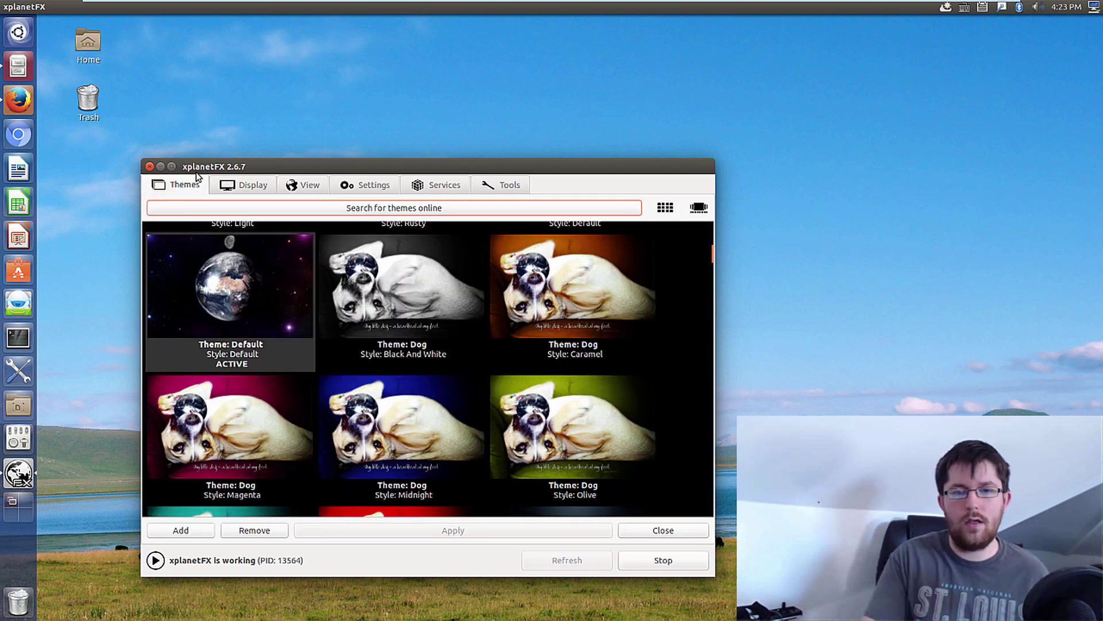
View the earth position and size options, and minimize xplanetFX briefly to inspect the rendered wallpaper.
{"action": "left_click", "coordinate": [244, 185]}
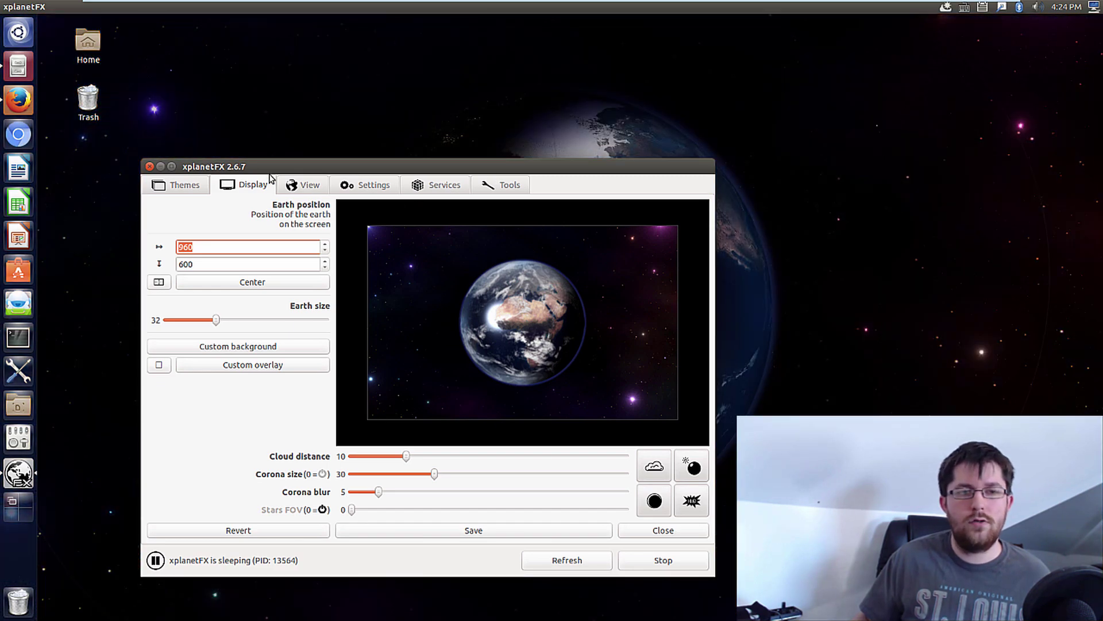
{"action": "left_click", "coordinate": [160, 166]}
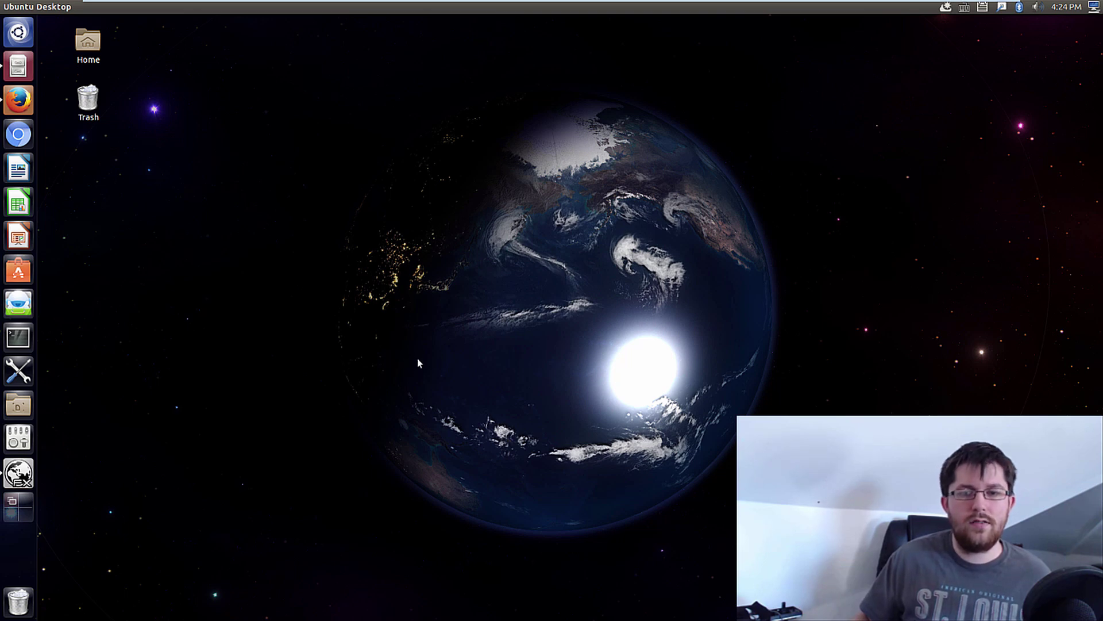
{"action": "left_click", "coordinate": [18, 472]}
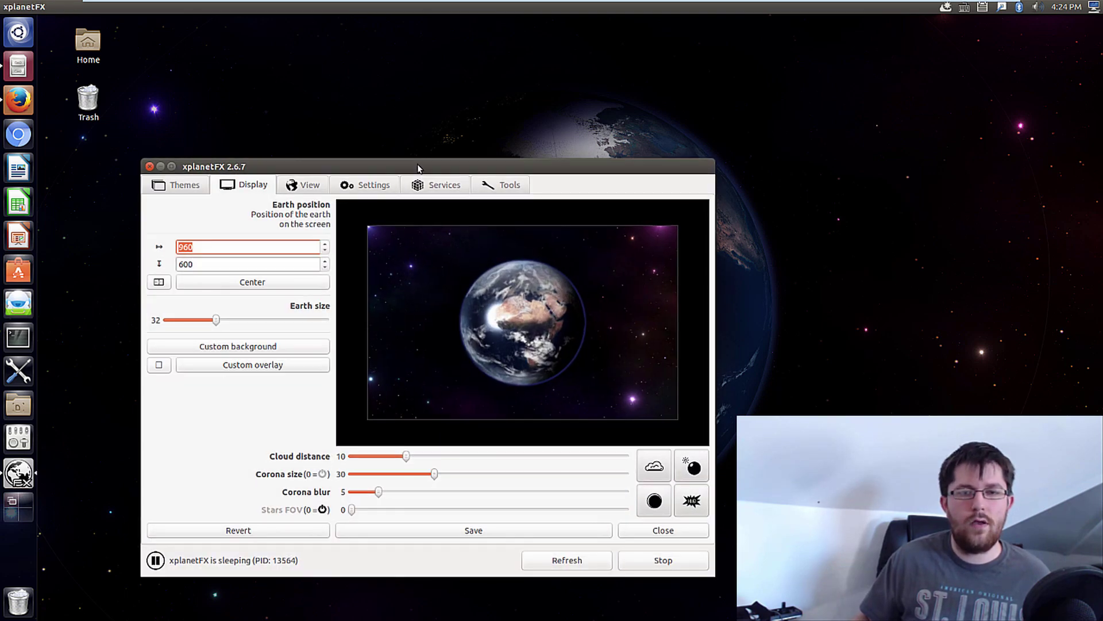
Deactivate the Follow the sun orbit and place the view target over northern Africa at longitude 10, latitude 29.
{"action": "left_click", "coordinate": [307, 186]}
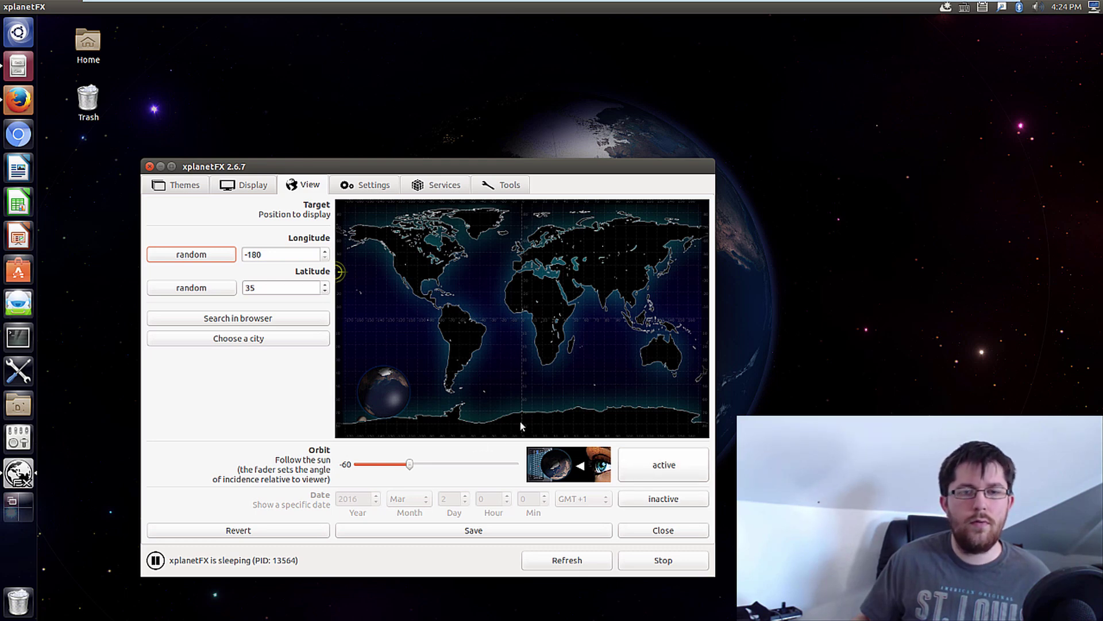
{"action": "left_click", "coordinate": [642, 474]}
{"action": "left_click_drag", "start_coordinate": [560, 283], "coordinate": [533, 280]}
{"action": "left_click_drag", "start_coordinate": [553, 172], "coordinate": [555, 179]}
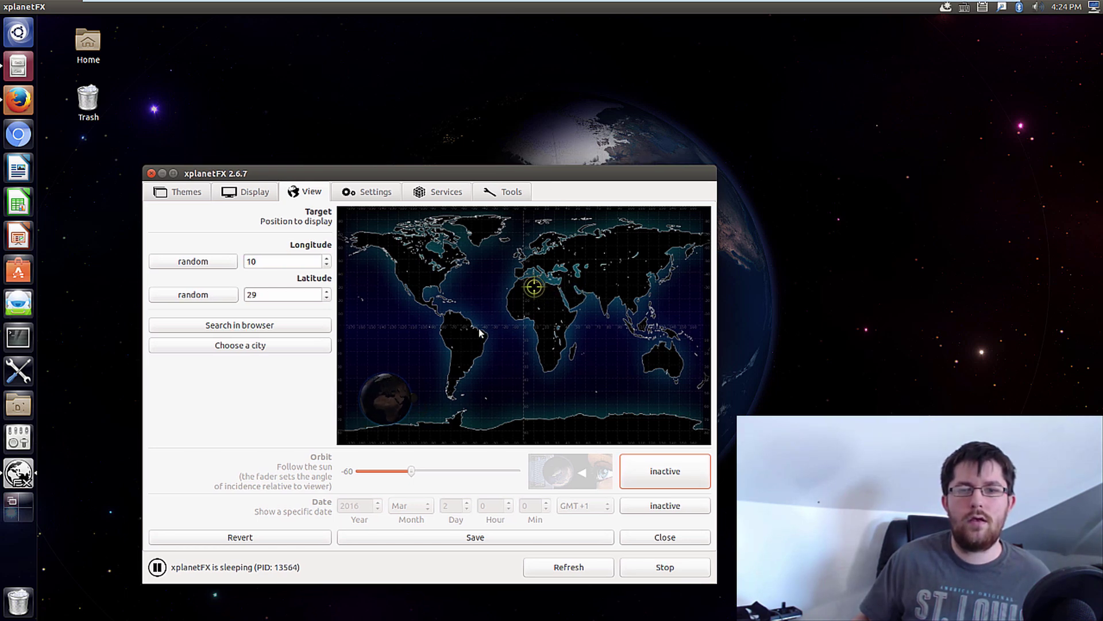
Move the view target to longitude 17, latitude 28, and save the view and refresh the wallpaper rendering.
{"action": "left_click_drag", "start_coordinate": [452, 343], "coordinate": [537, 284]}
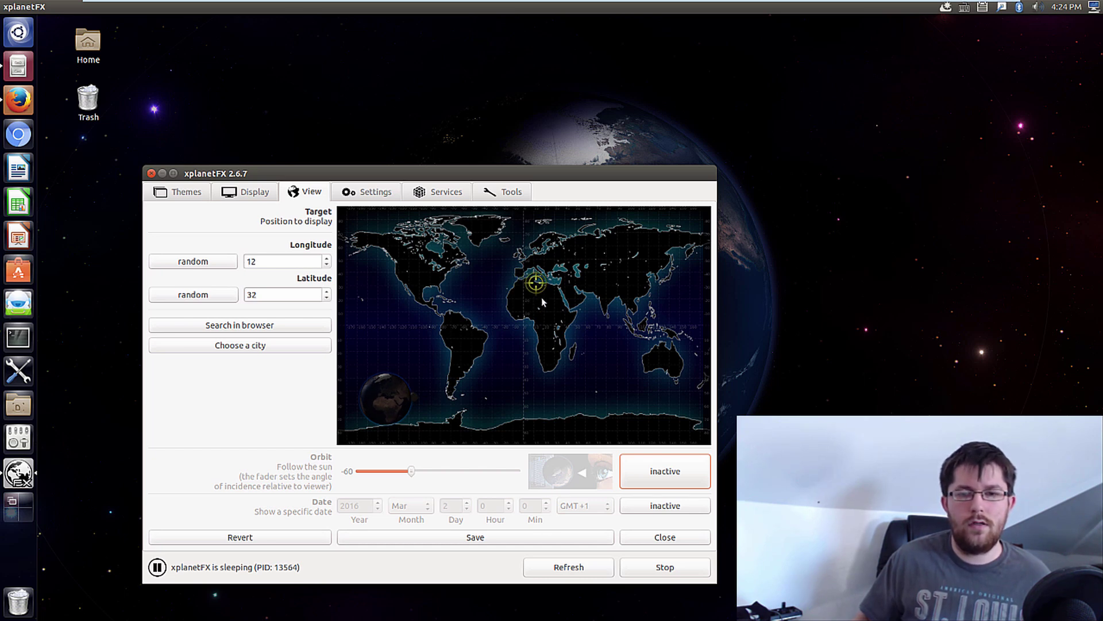
{"action": "left_click", "coordinate": [542, 289]}
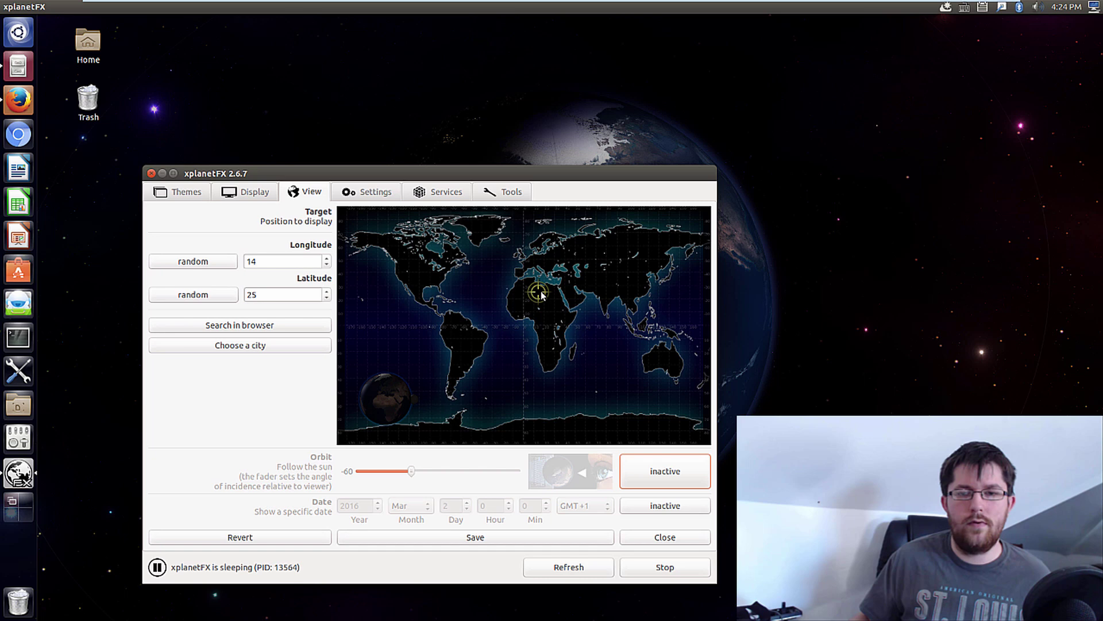
{"action": "left_click", "coordinate": [557, 536]}
{"action": "left_click", "coordinate": [560, 568]}
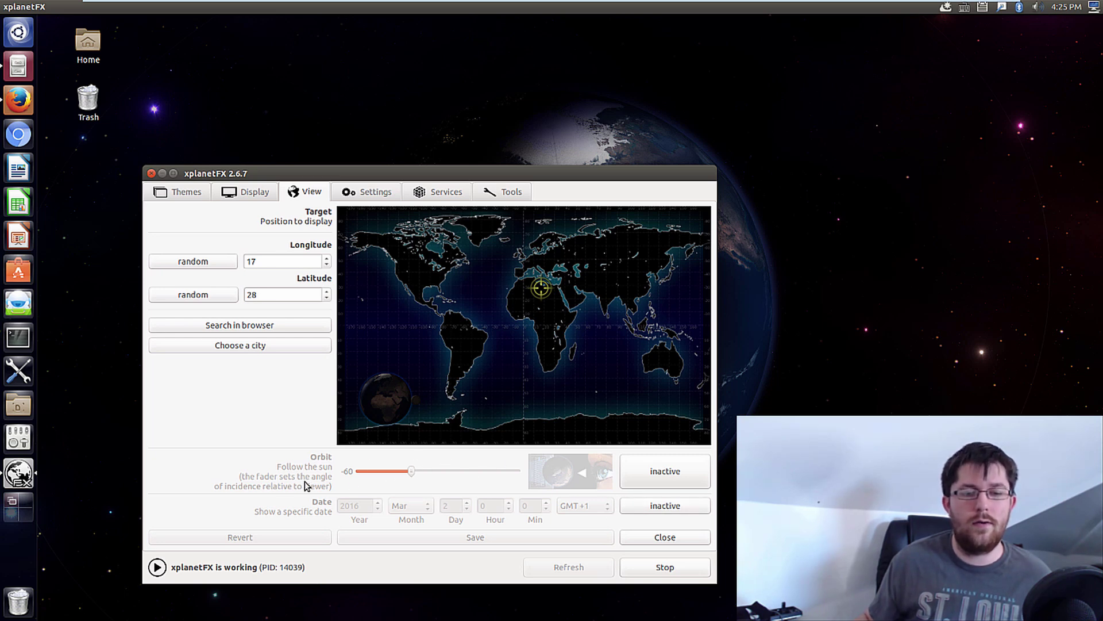
Open the general settings and move the window out of the way to inspect the refreshed wallpaper, bringing it back up when done.
{"action": "left_click", "coordinate": [377, 192]}
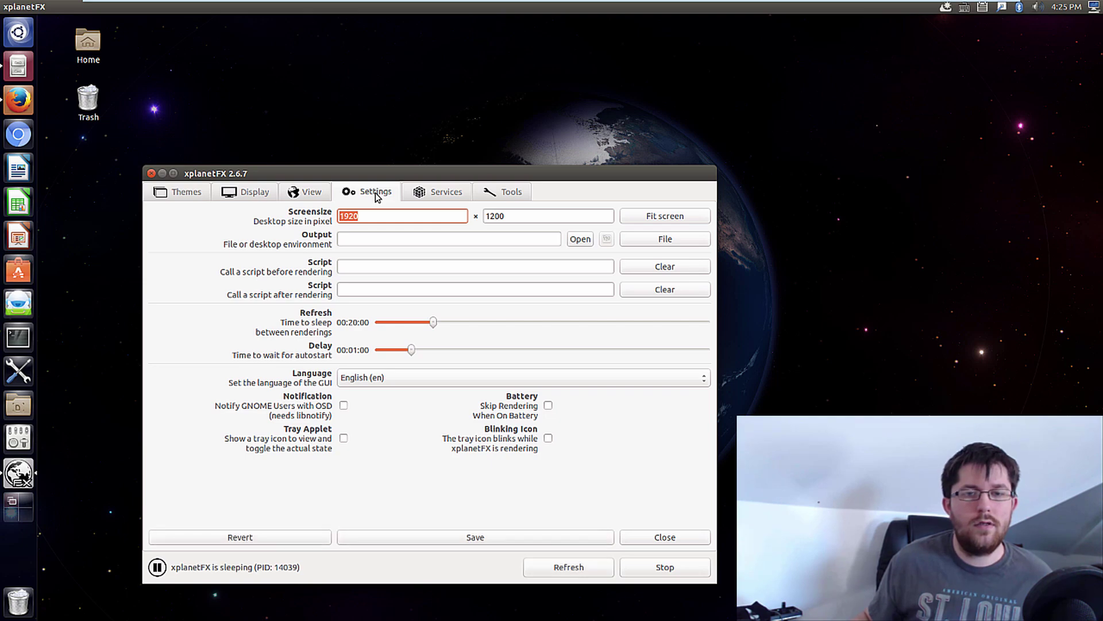
{"action": "left_click_drag", "start_coordinate": [489, 173], "coordinate": [546, 602]}
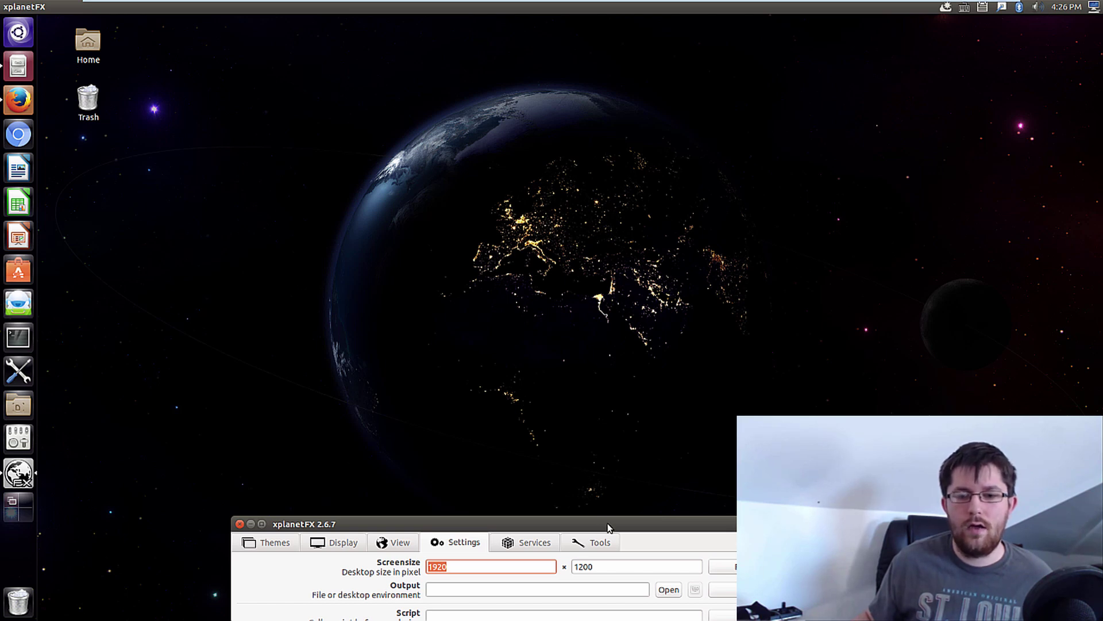
{"action": "left_click_drag", "start_coordinate": [608, 524], "coordinate": [664, 588]}
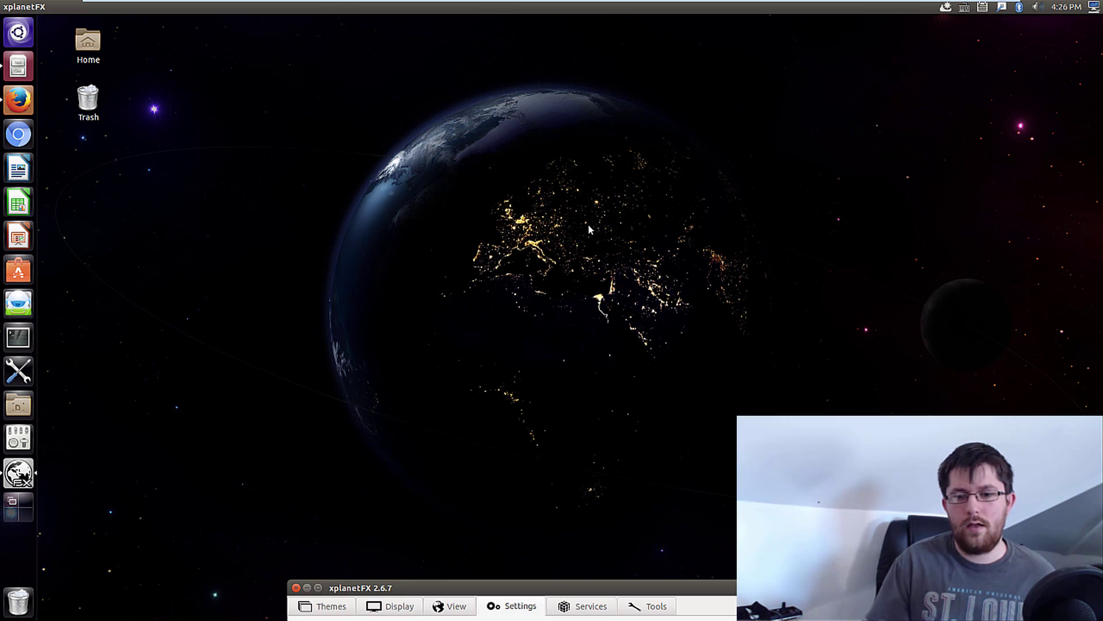
{"action": "left_click_drag", "start_coordinate": [716, 592], "coordinate": [712, 233]}
Move the view target to the Caribbean at longitude -77, latitude 18, and save the view and refresh the wallpaper.
{"action": "left_click", "coordinate": [436, 250]}
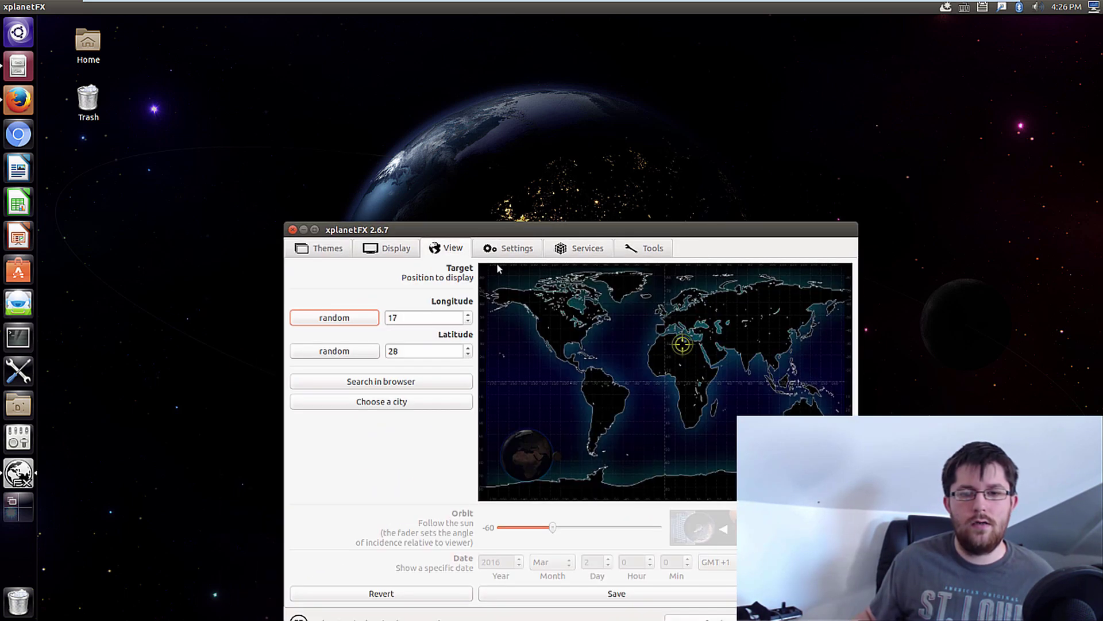
{"action": "left_click", "coordinate": [587, 351]}
{"action": "left_click_drag", "start_coordinate": [587, 354], "coordinate": [585, 359]}
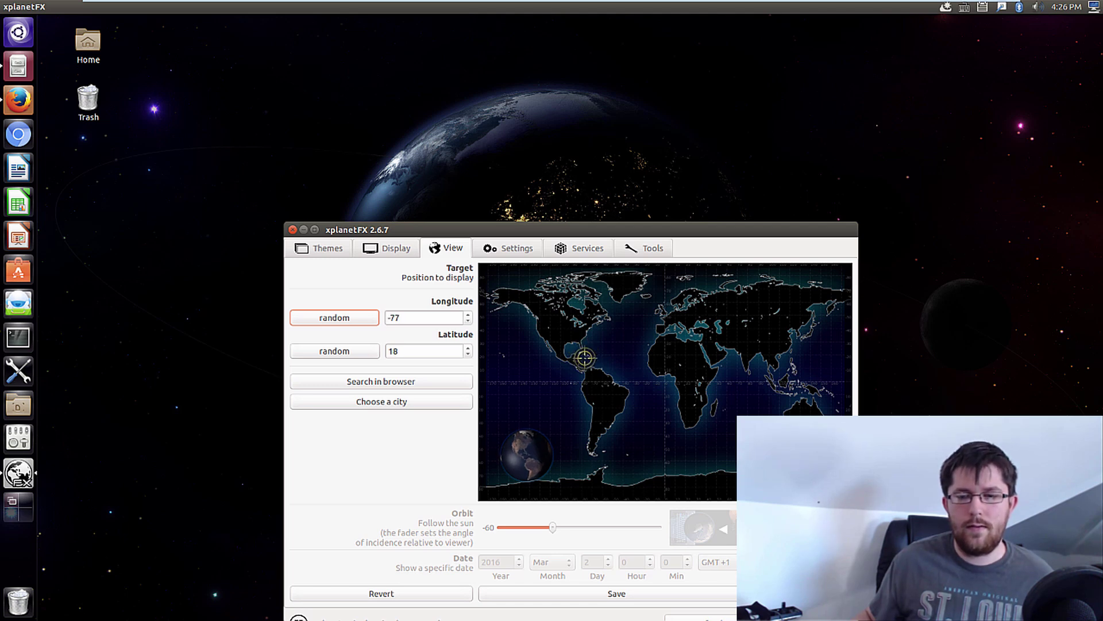
{"action": "left_click", "coordinate": [635, 593]}
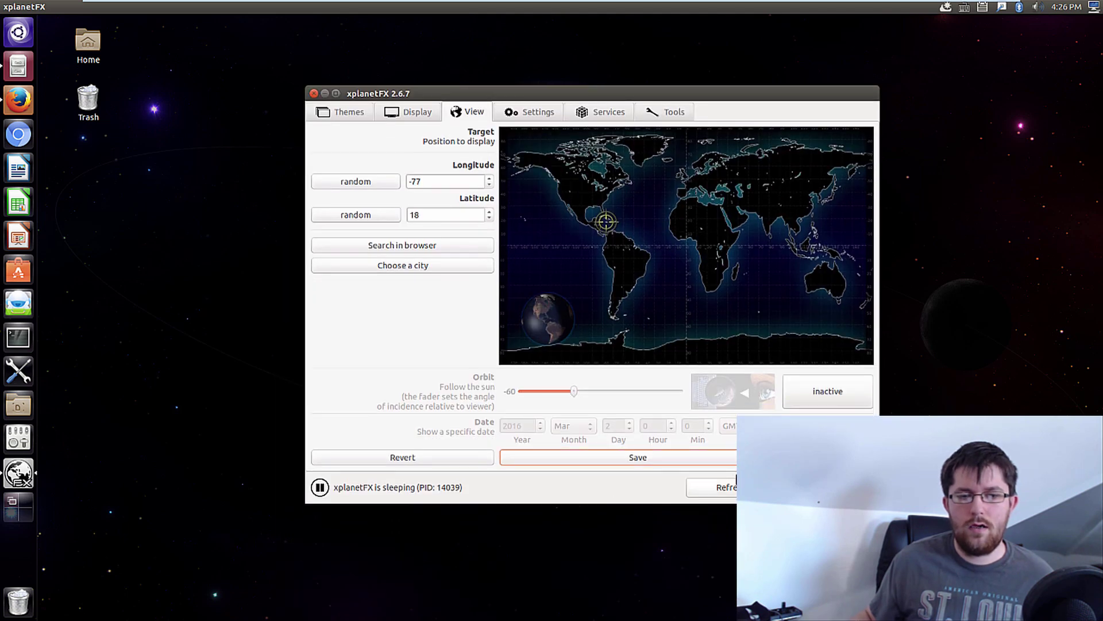
{"action": "left_click", "coordinate": [735, 488]}
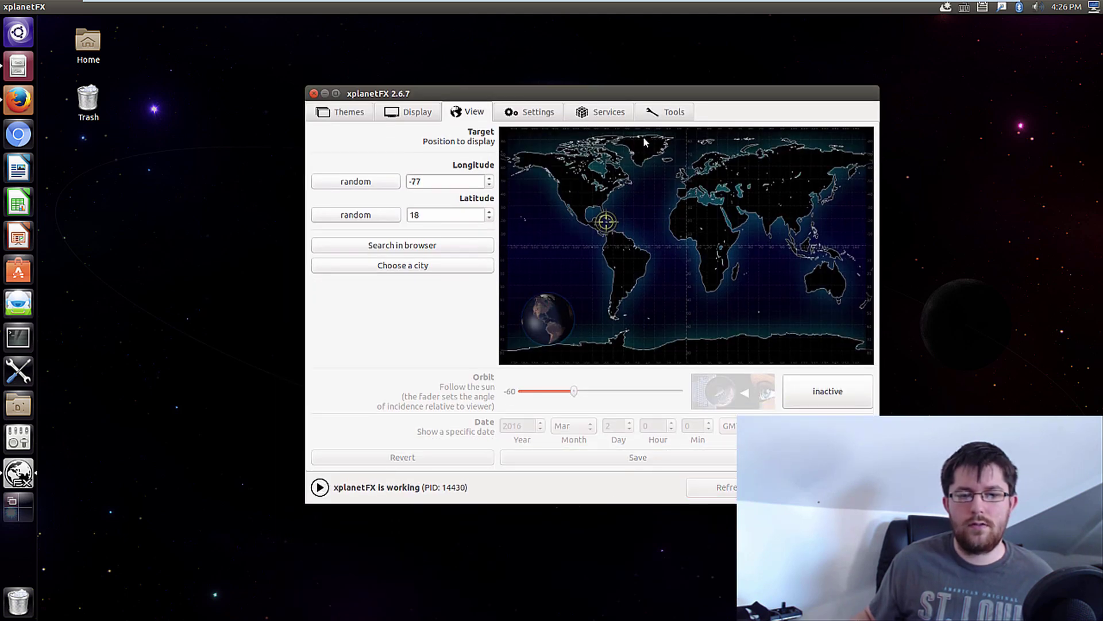
Review the screen size, refresh and delay settings, and the xplanetclouds, NASA Blue Marble and proxy service options.
{"action": "left_click", "coordinate": [511, 114]}
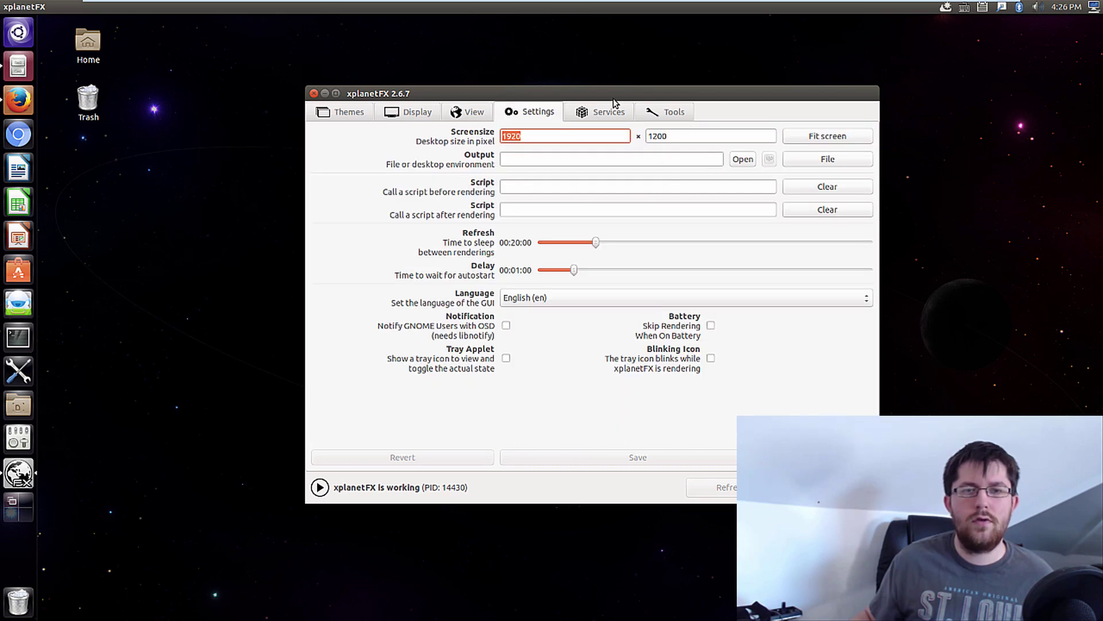
{"action": "left_click_drag", "start_coordinate": [613, 96], "coordinate": [521, 178]}
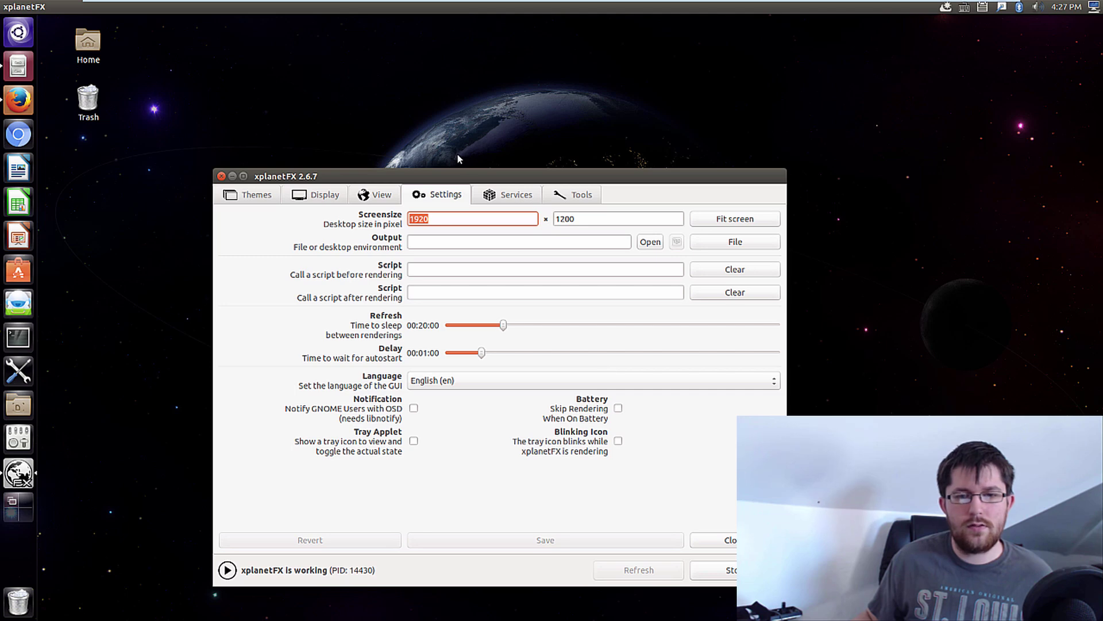
{"action": "left_click", "coordinate": [517, 198]}
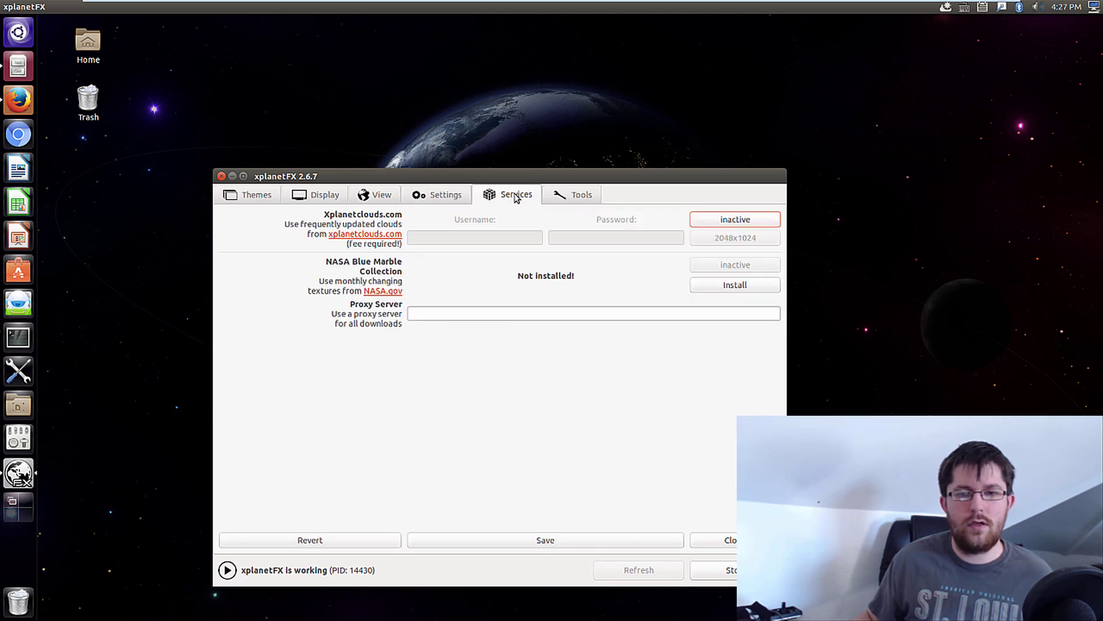
{"action": "left_click", "coordinate": [451, 196]}
{"action": "left_click", "coordinate": [516, 196]}
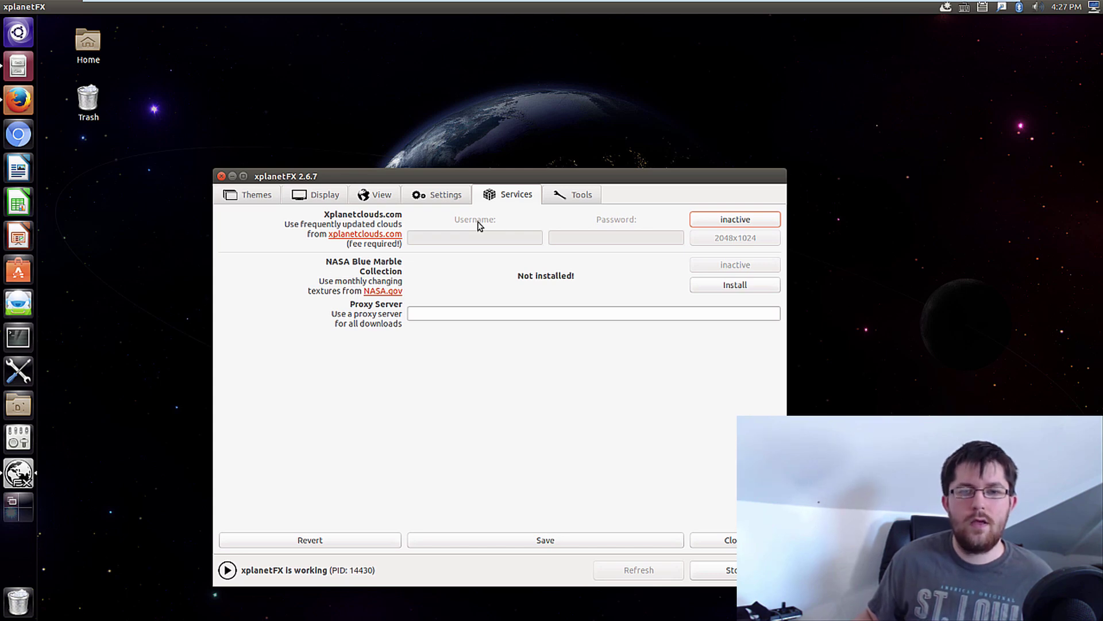
Look up the cloud map subscriptions on the linked xplanetclouds.com site, view the 2048x1024 sample, and return to the xplanetFX services.
{"action": "left_click", "coordinate": [353, 234]}
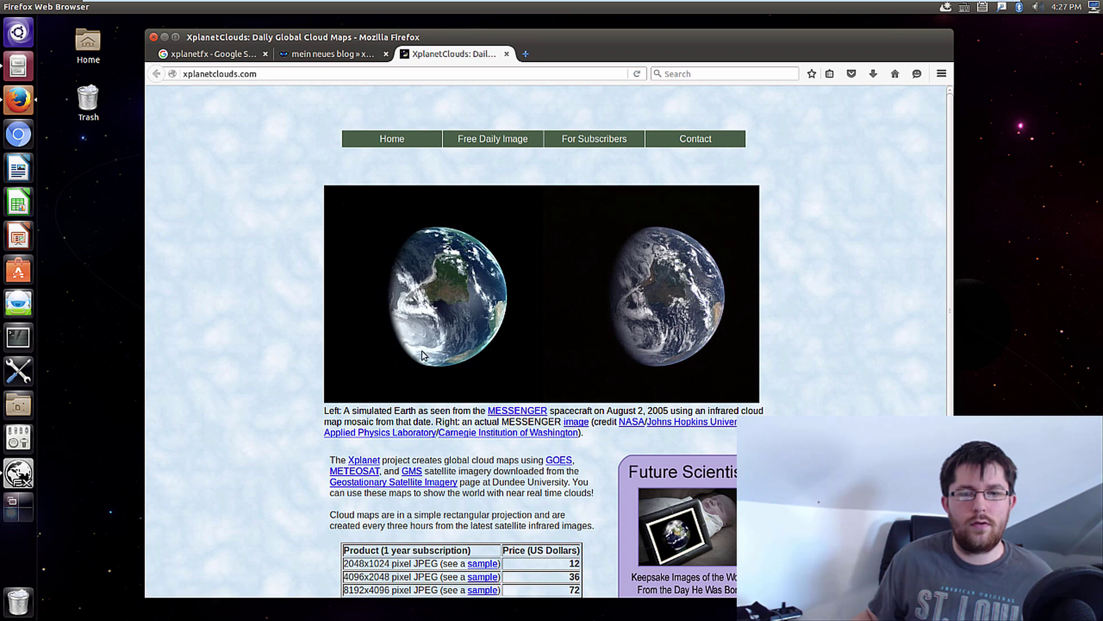
{"action": "scroll", "coordinate": [423, 354], "scroll_direction": "down", "scroll_amount": 2}
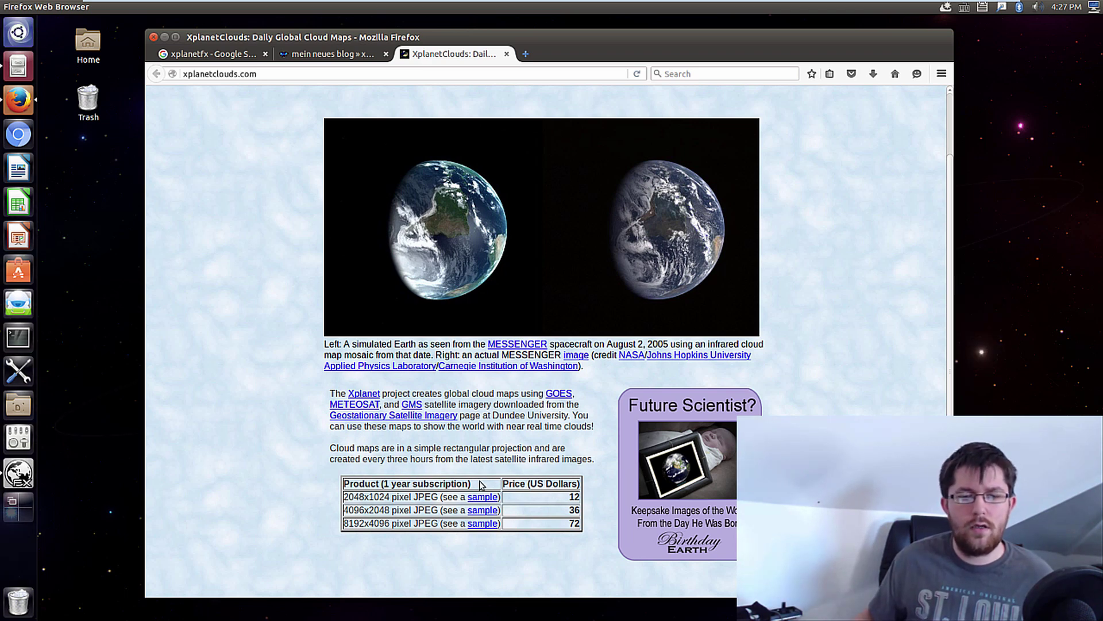
{"action": "left_click", "coordinate": [488, 498]}
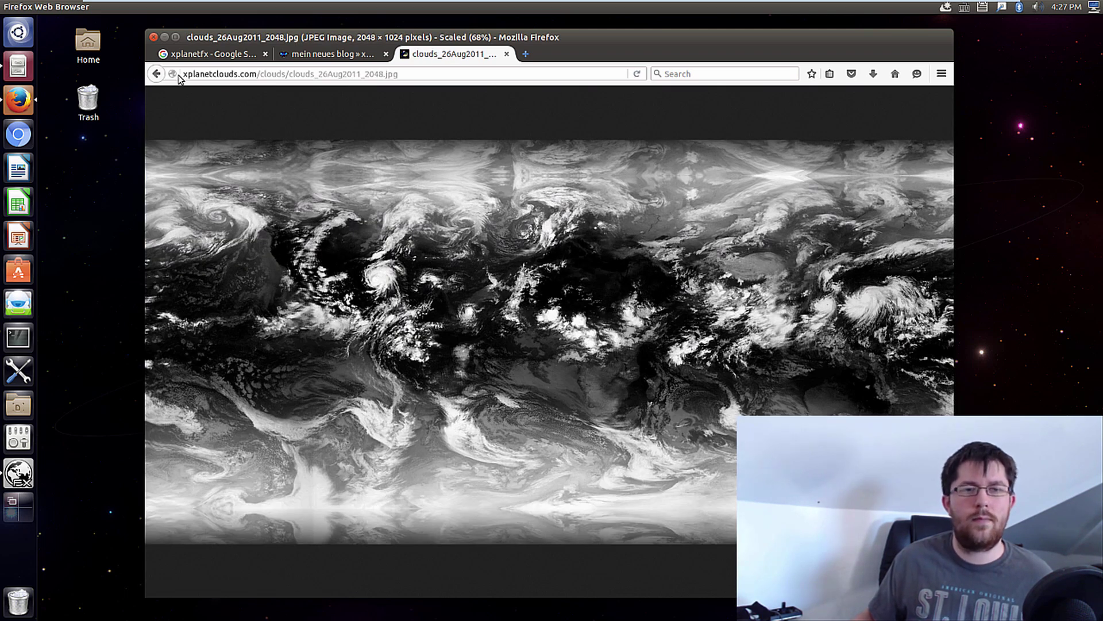
{"action": "left_click", "coordinate": [155, 75]}
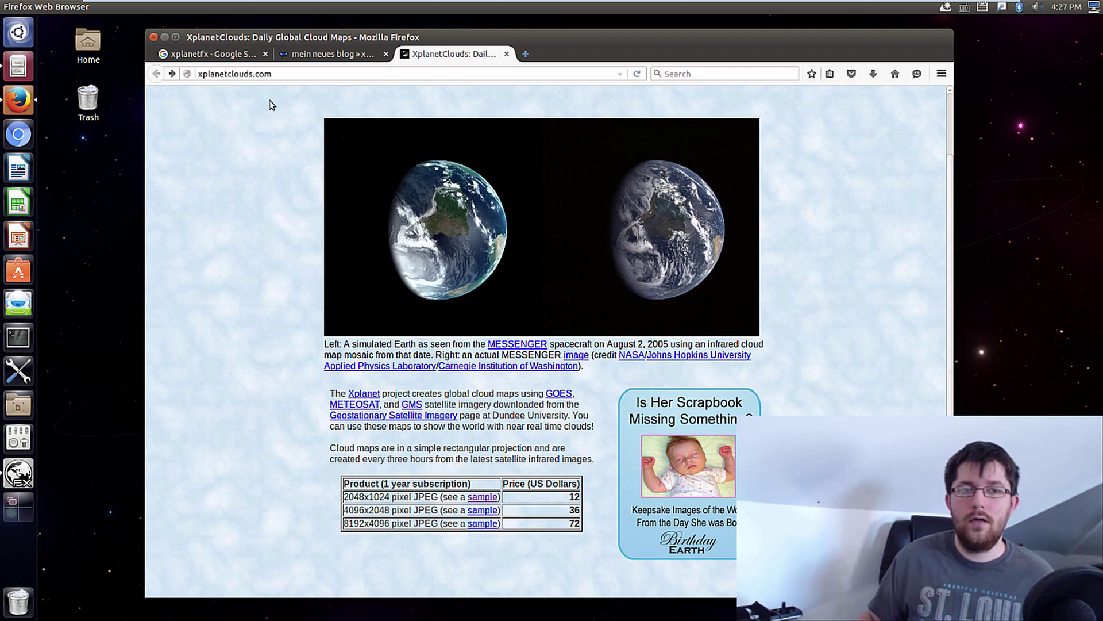
{"action": "left_click", "coordinate": [165, 38]}
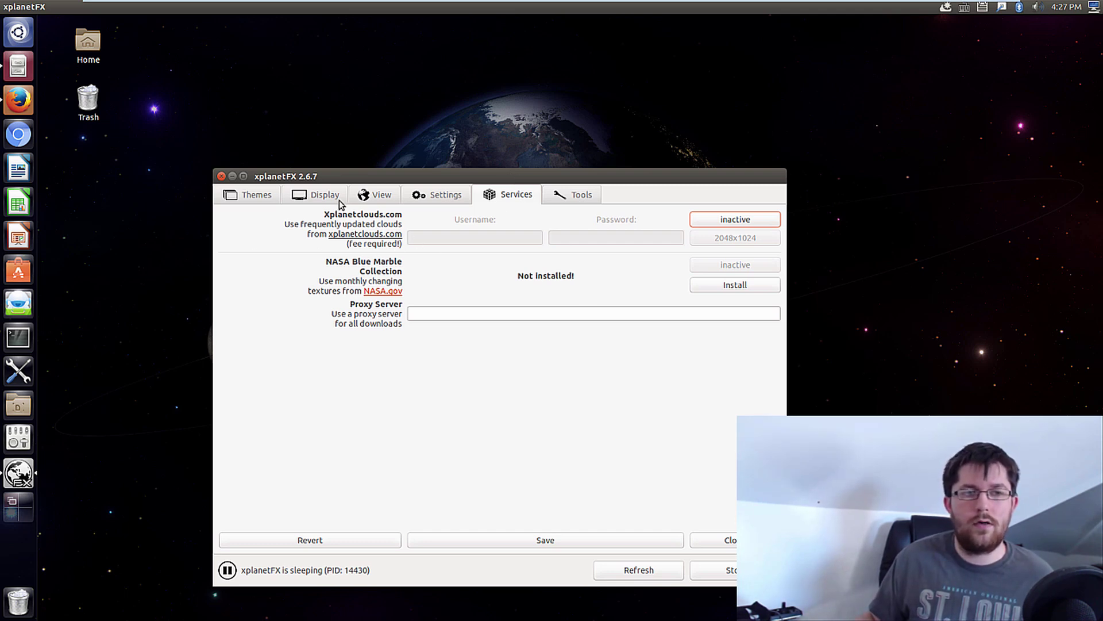
{"action": "left_click", "coordinate": [15, 101]}
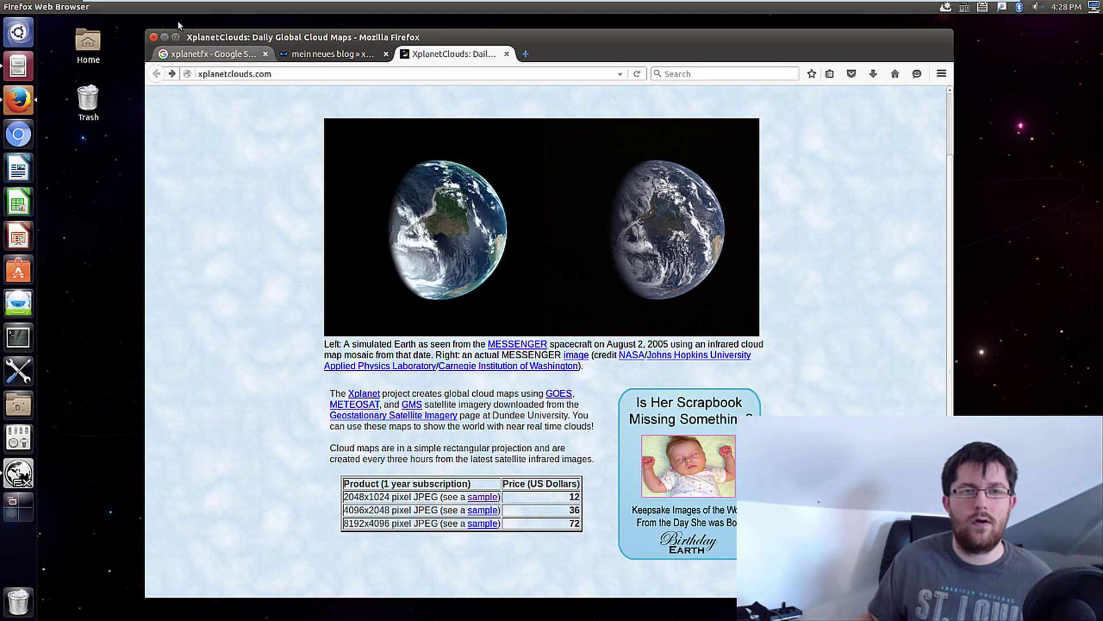
{"action": "left_click", "coordinate": [164, 37]}
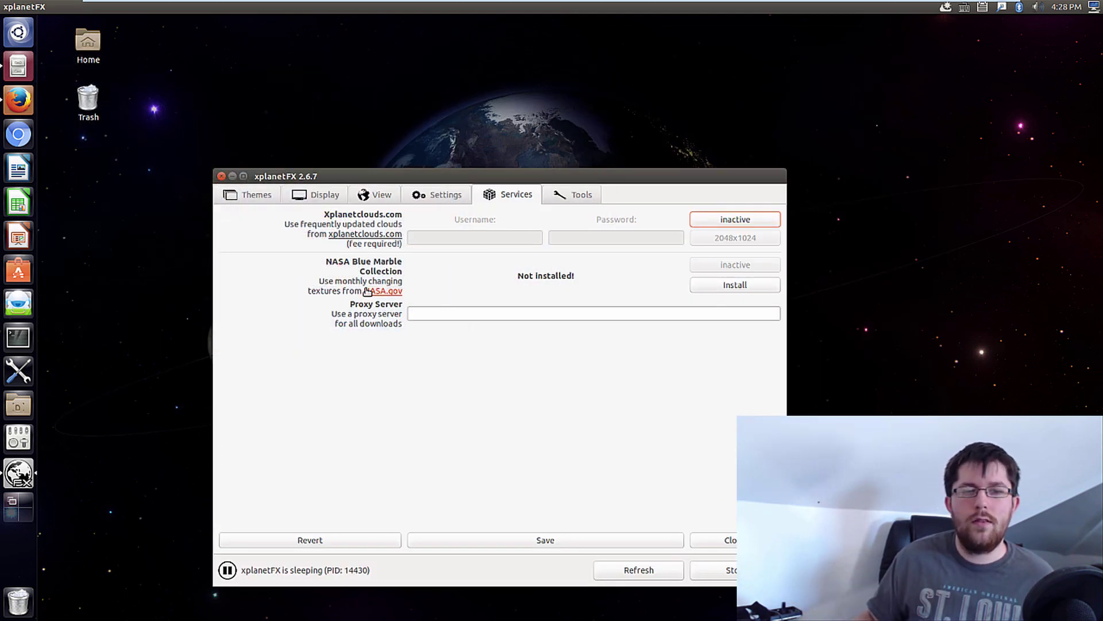
Try to install the NASA Blue Marble Collection, and move the xplanetFX window aside to inspect the wallpaper, bringing it back up when done.
{"action": "left_click", "coordinate": [732, 290]}
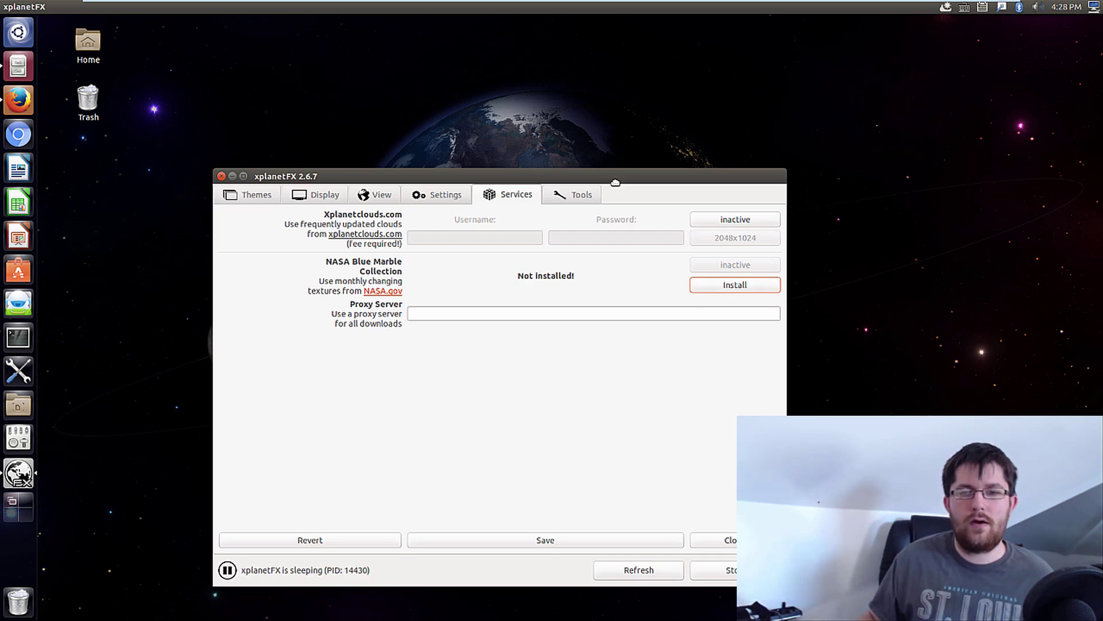
{"action": "left_click_drag", "start_coordinate": [615, 182], "coordinate": [670, 144]}
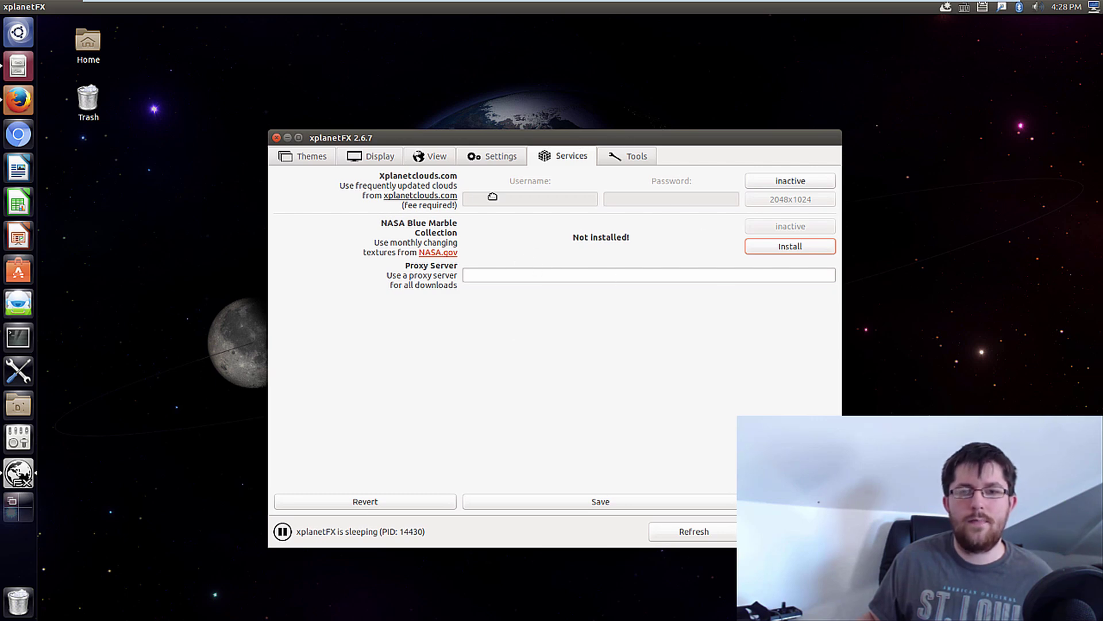
{"action": "left_click_drag", "start_coordinate": [493, 196], "coordinate": [352, 543]}
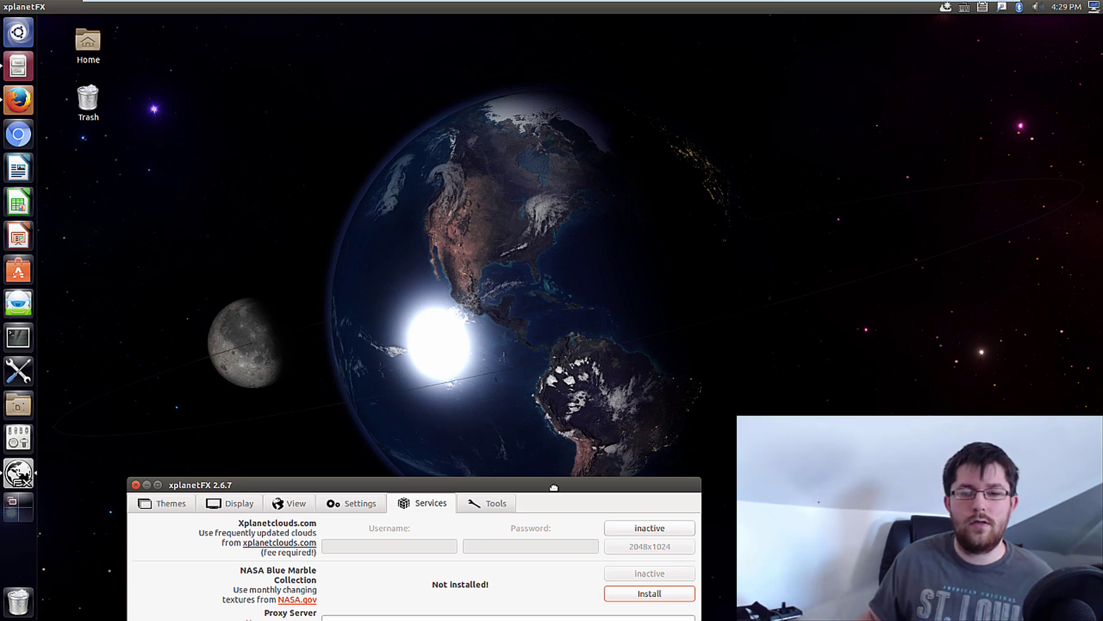
{"action": "left_click_drag", "start_coordinate": [553, 487], "coordinate": [565, 466]}
{"action": "left_click", "coordinate": [660, 173]}
{"action": "left_click_drag", "start_coordinate": [493, 472], "coordinate": [632, 122]}
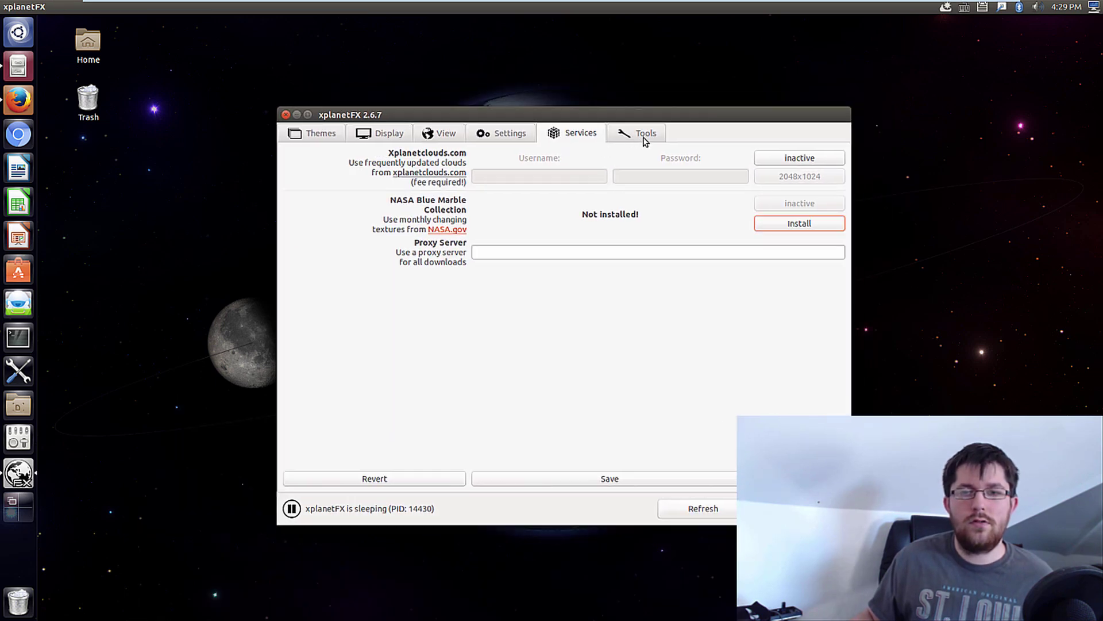
Refresh the wallpaper rendering while checking the xplanetFX activity log, and close the xplanetFX window to reveal the desktop.
{"action": "left_click", "coordinate": [645, 136]}
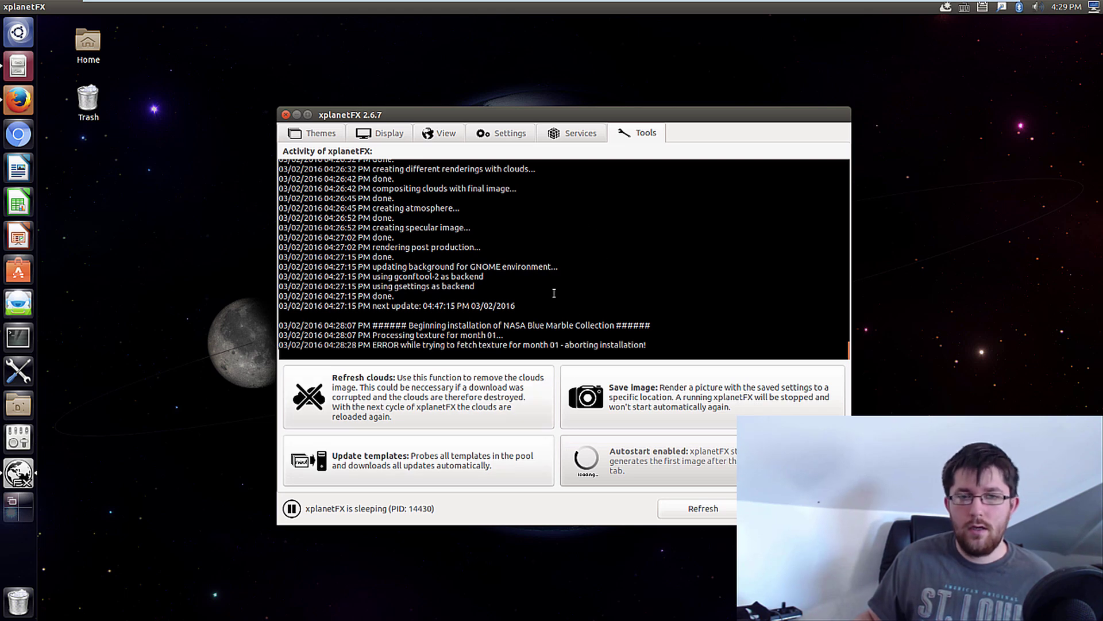
{"action": "left_click_drag", "start_coordinate": [315, 120], "coordinate": [317, 122]}
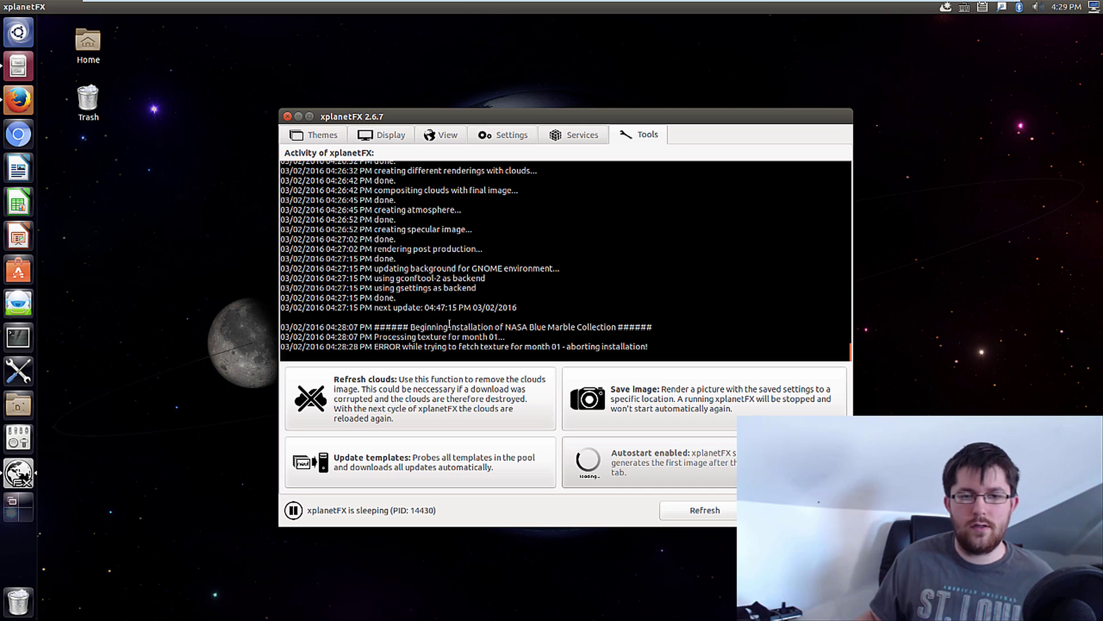
{"action": "left_click", "coordinate": [718, 514]}
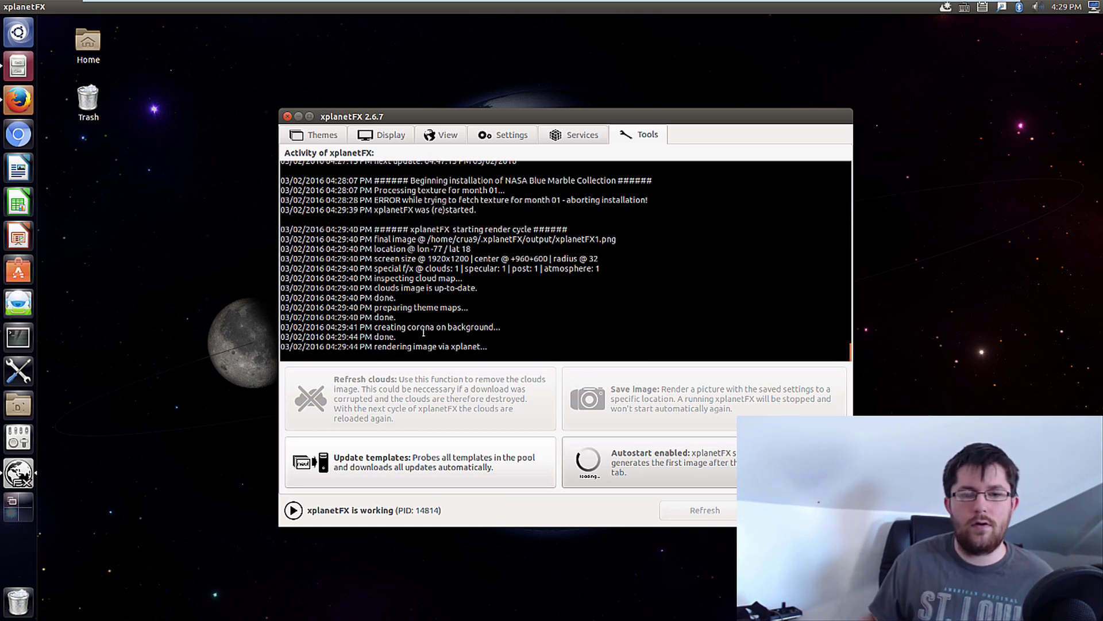
{"action": "left_click", "coordinate": [287, 117]}
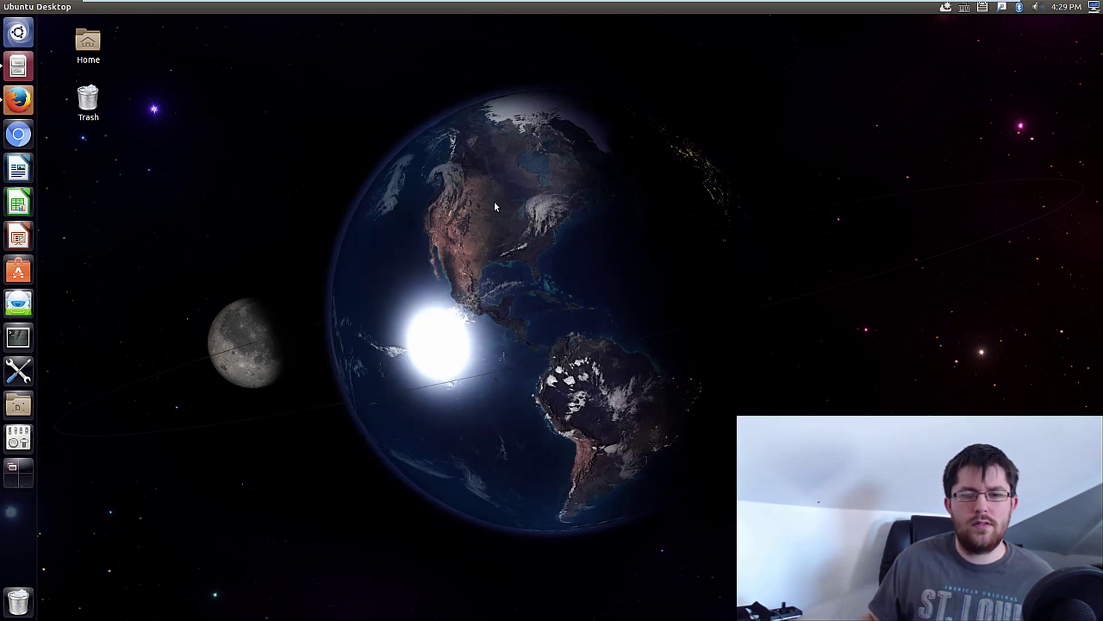